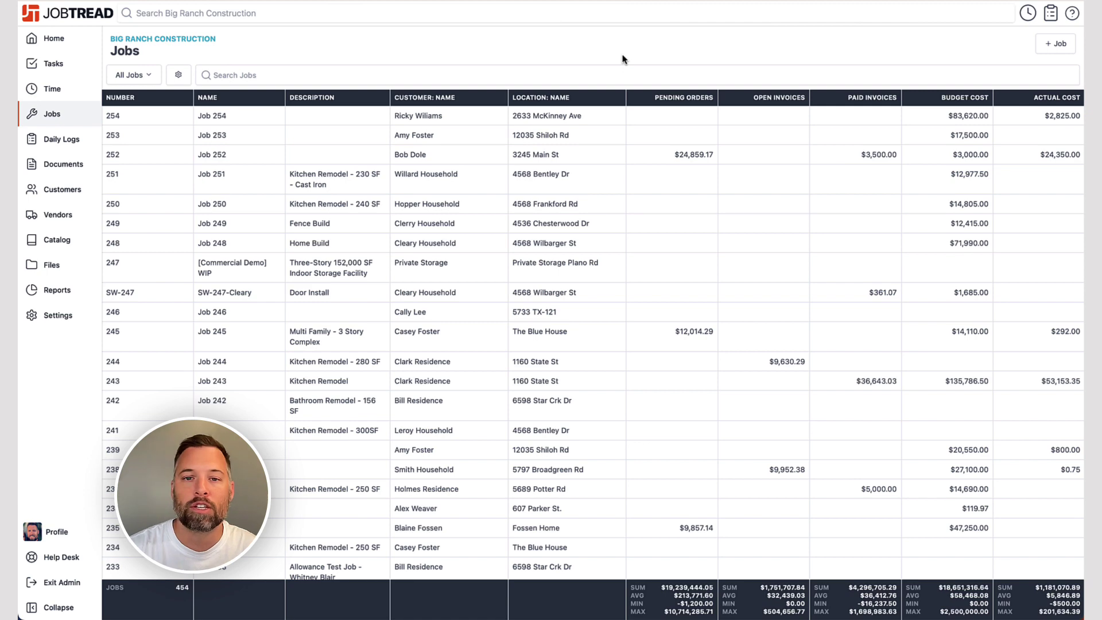
pyautogui.click(1055, 45)
pyautogui.write('ricky')
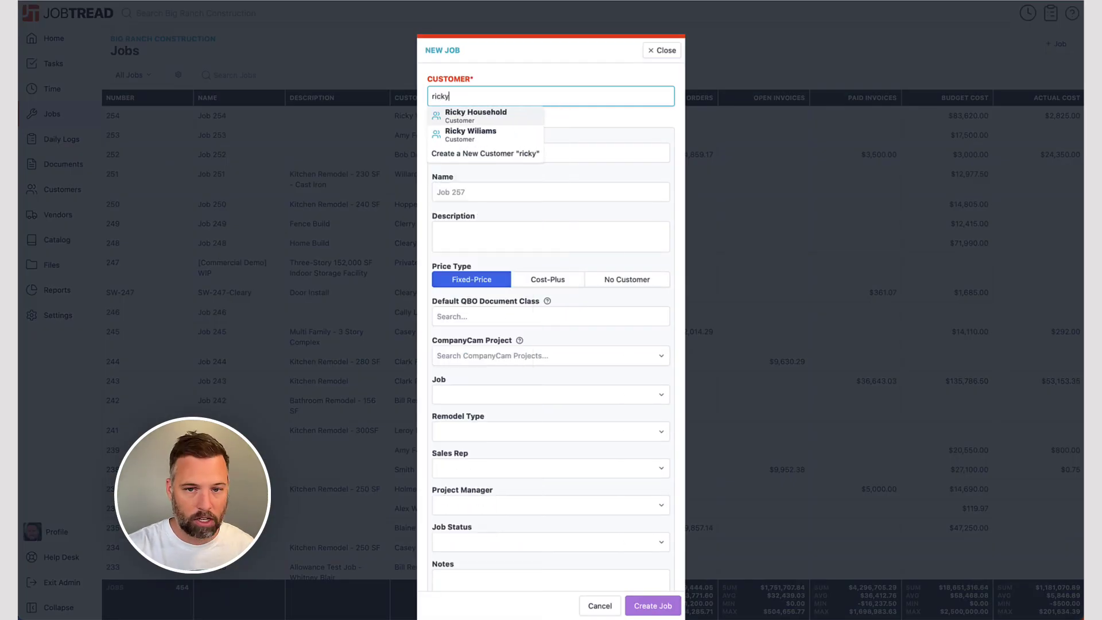
pyautogui.click(502, 135)
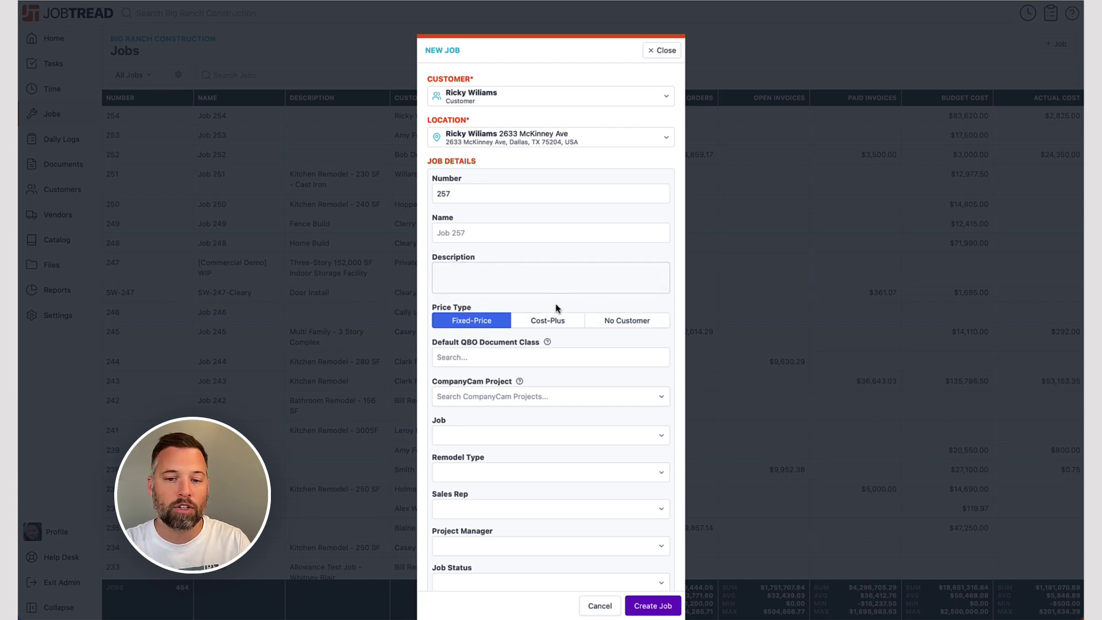
pyautogui.click(548, 318)
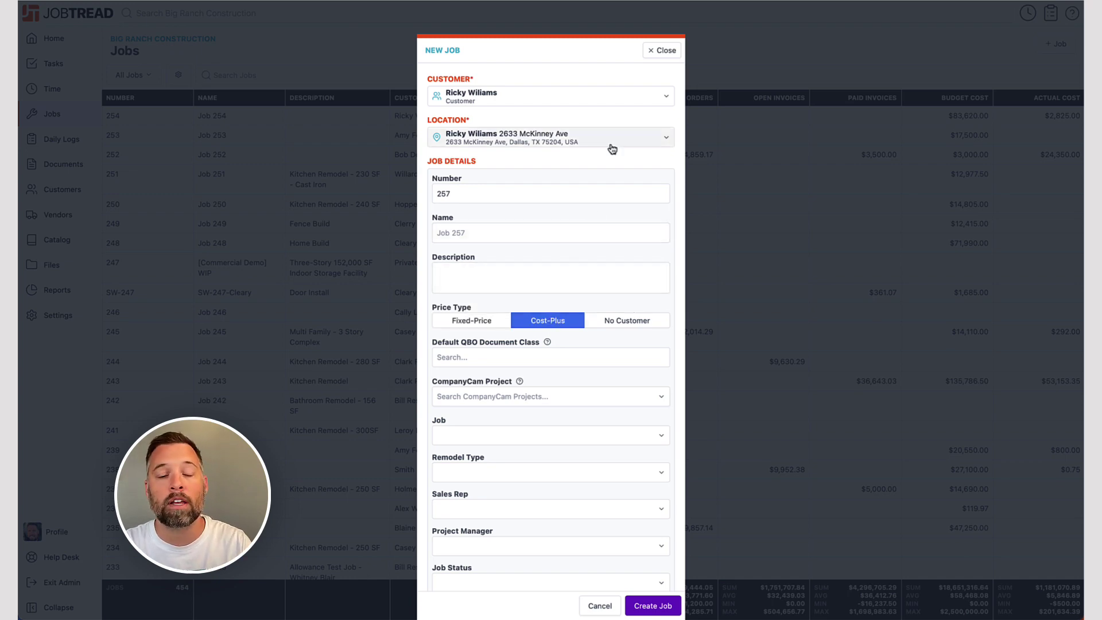
pyautogui.click(654, 53)
# In Job 254, mark the approved customer proposal as declined and delete it.
pyautogui.click(419, 118)
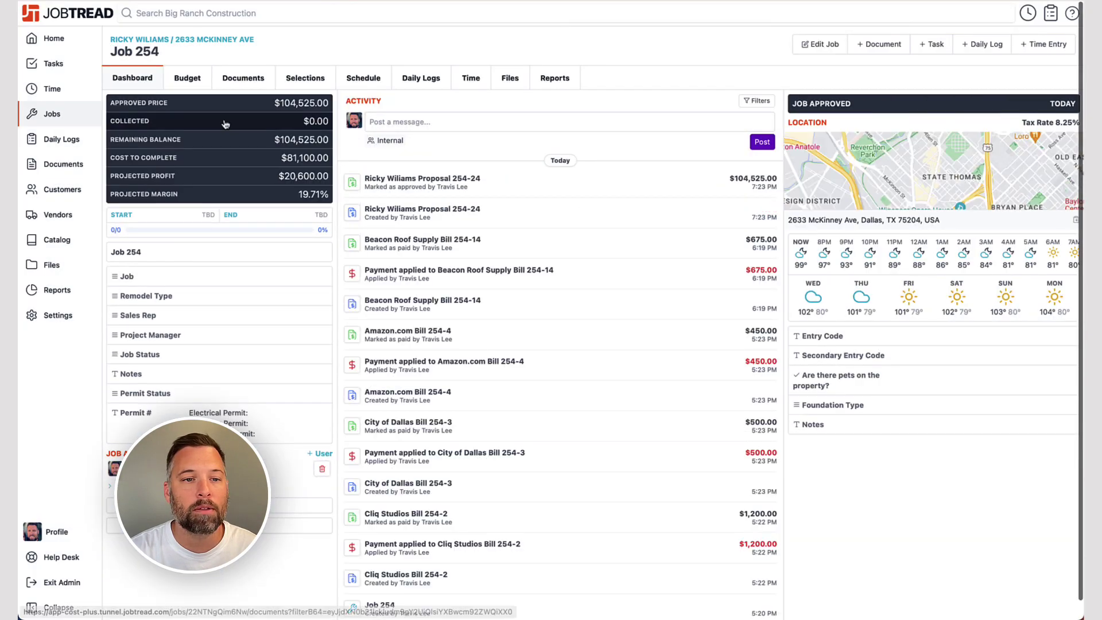
pyautogui.click(190, 79)
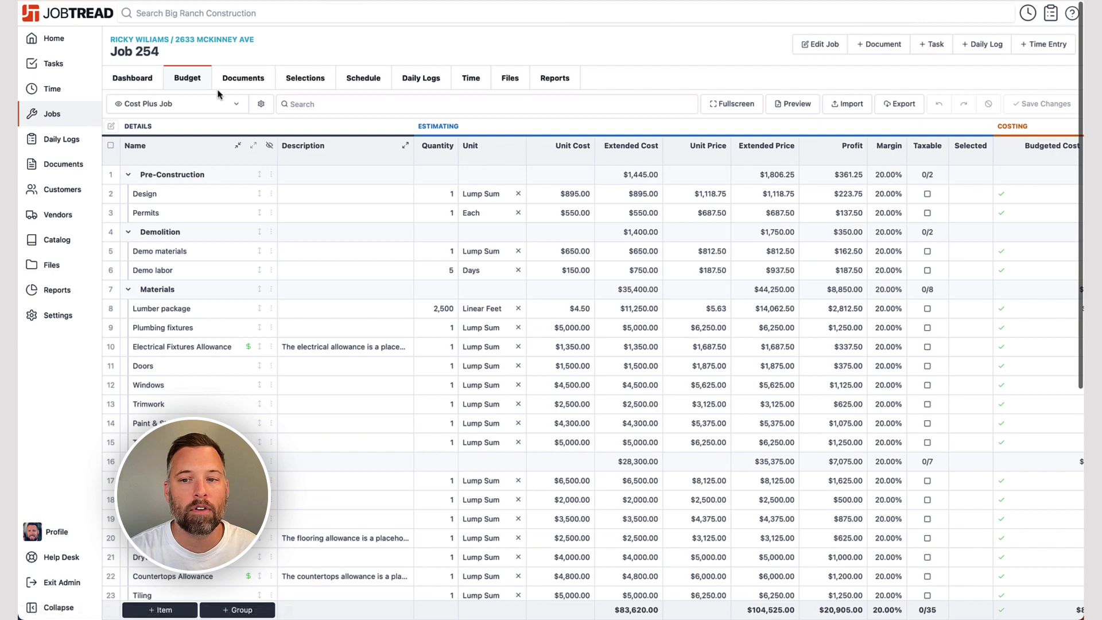
pyautogui.click(222, 86)
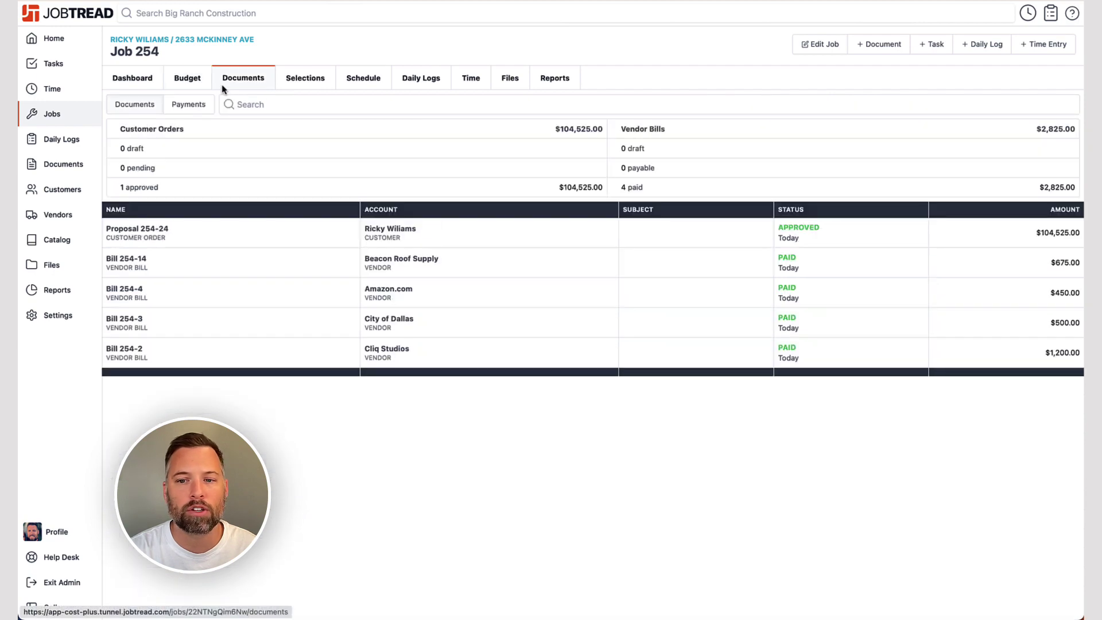
pyautogui.click(389, 228)
pyautogui.click(706, 135)
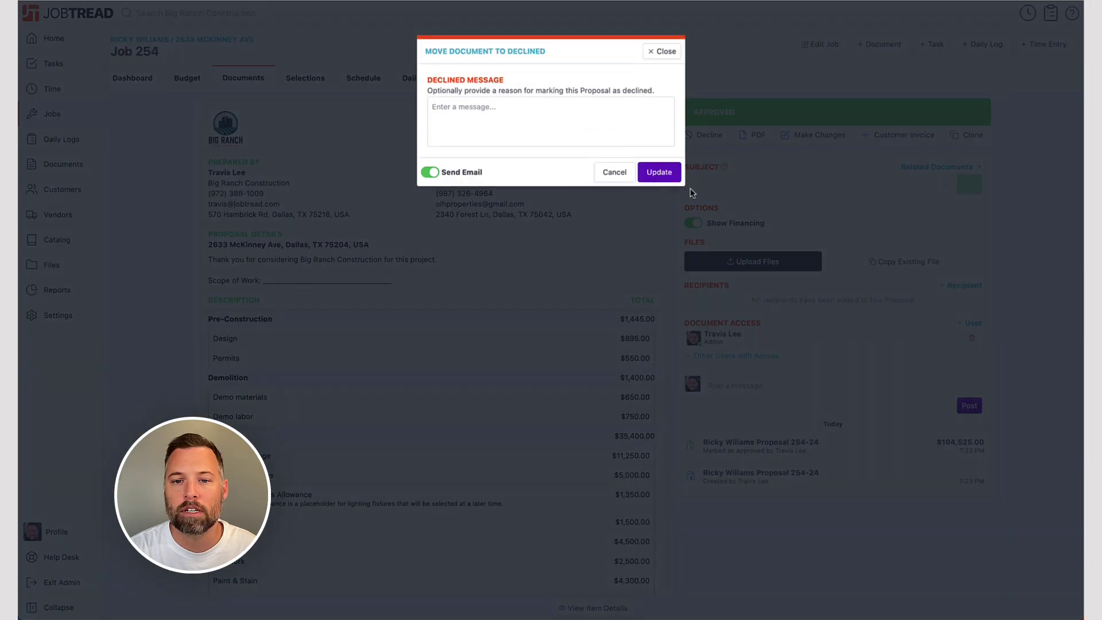
pyautogui.click(659, 172)
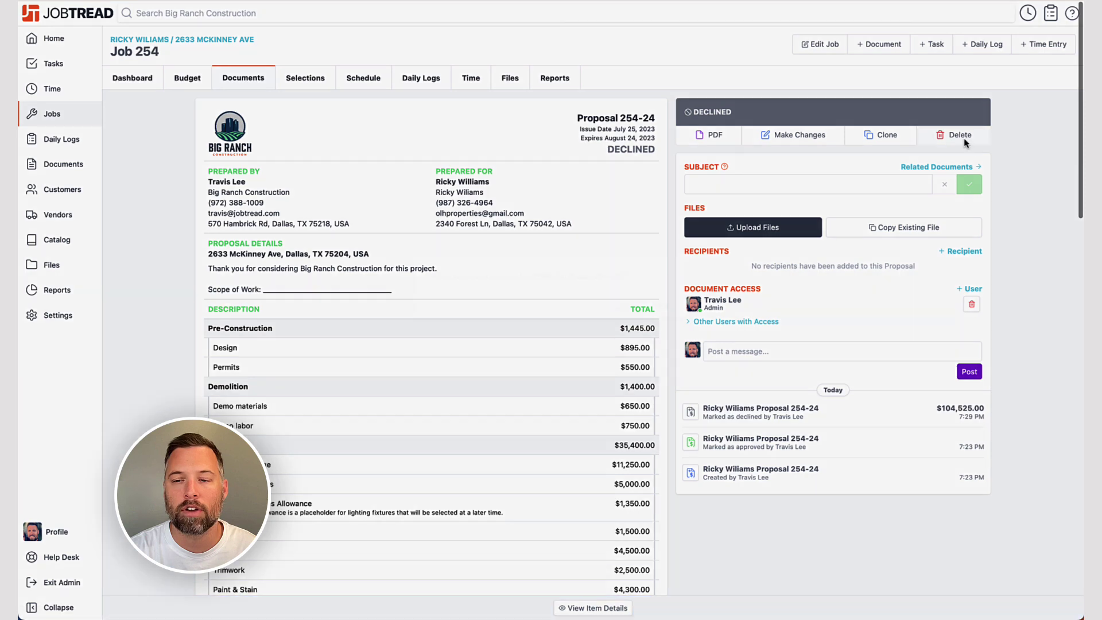
pyautogui.click(958, 135)
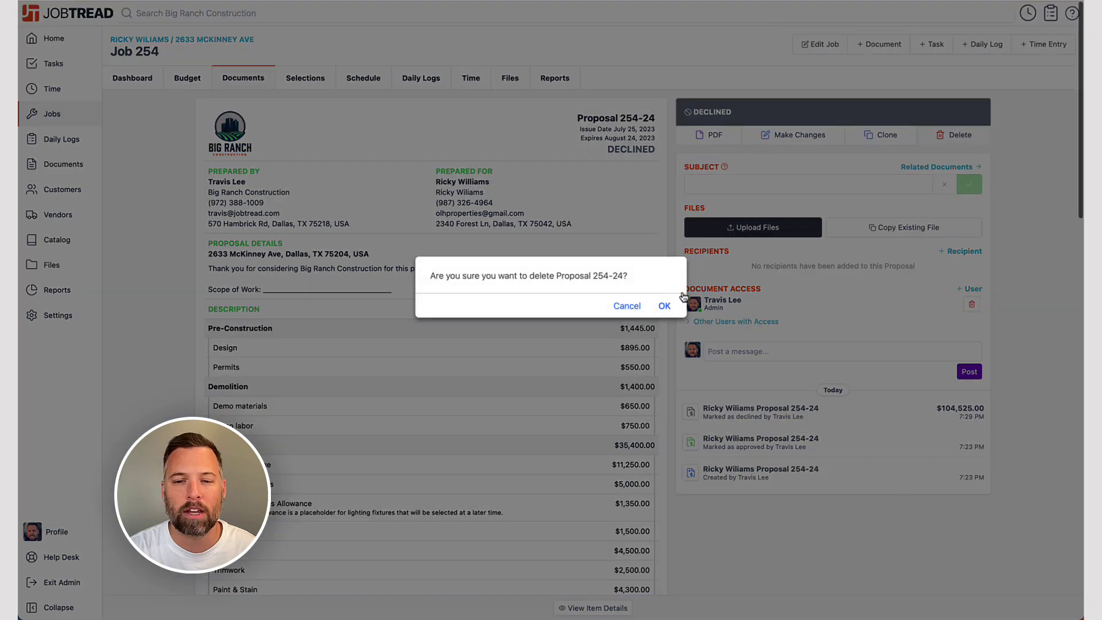
pyautogui.click(663, 305)
# Show the Markup column instead of Margin in the job's Cost Plus Job budget view and save the view.
pyautogui.click(186, 81)
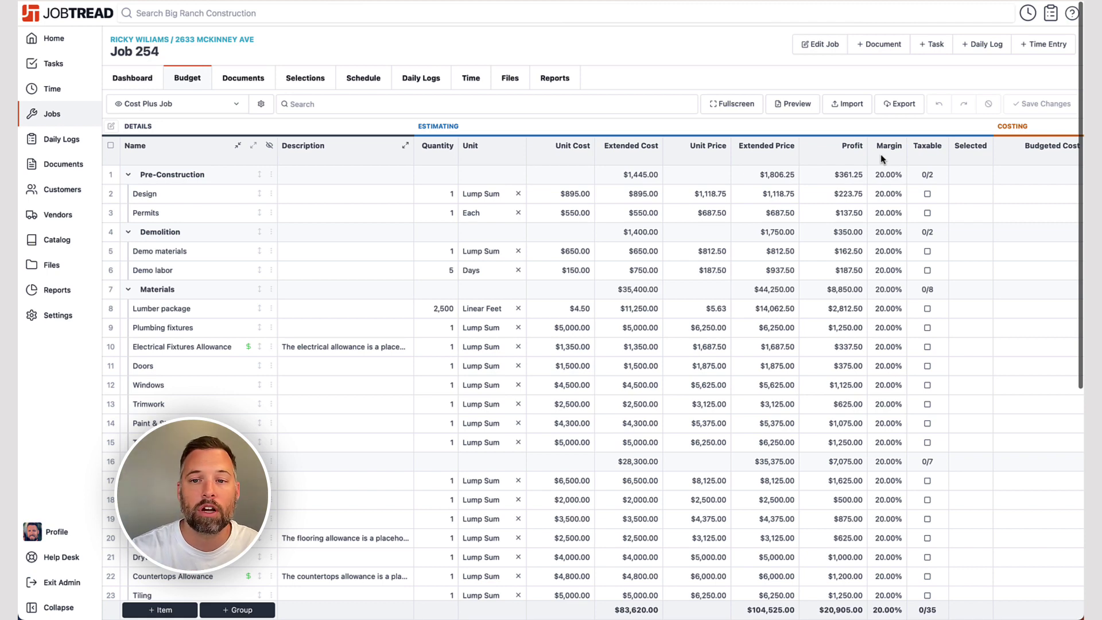
pyautogui.moveTo(586, 139)
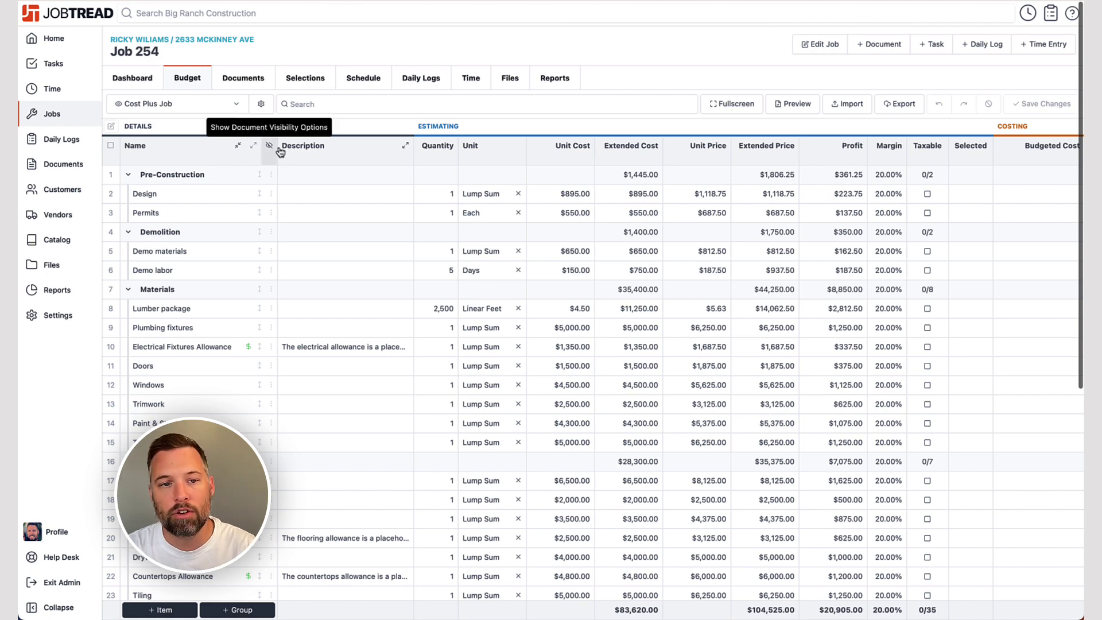
pyautogui.click(261, 103)
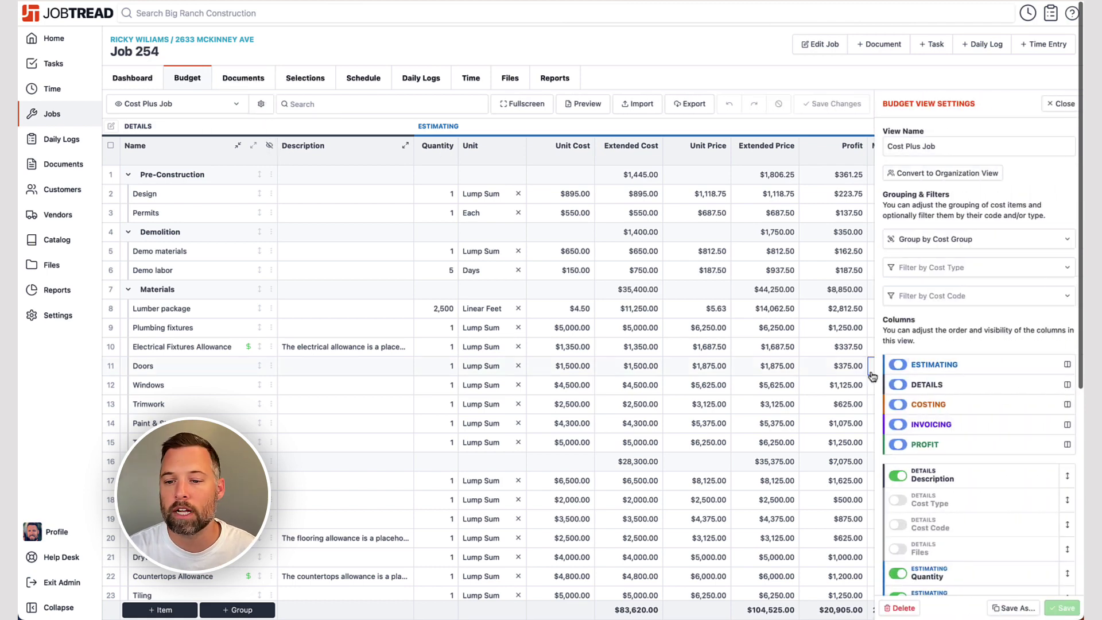
pyautogui.scroll(-5, 872, 376)
pyautogui.scroll(-6, 907, 413)
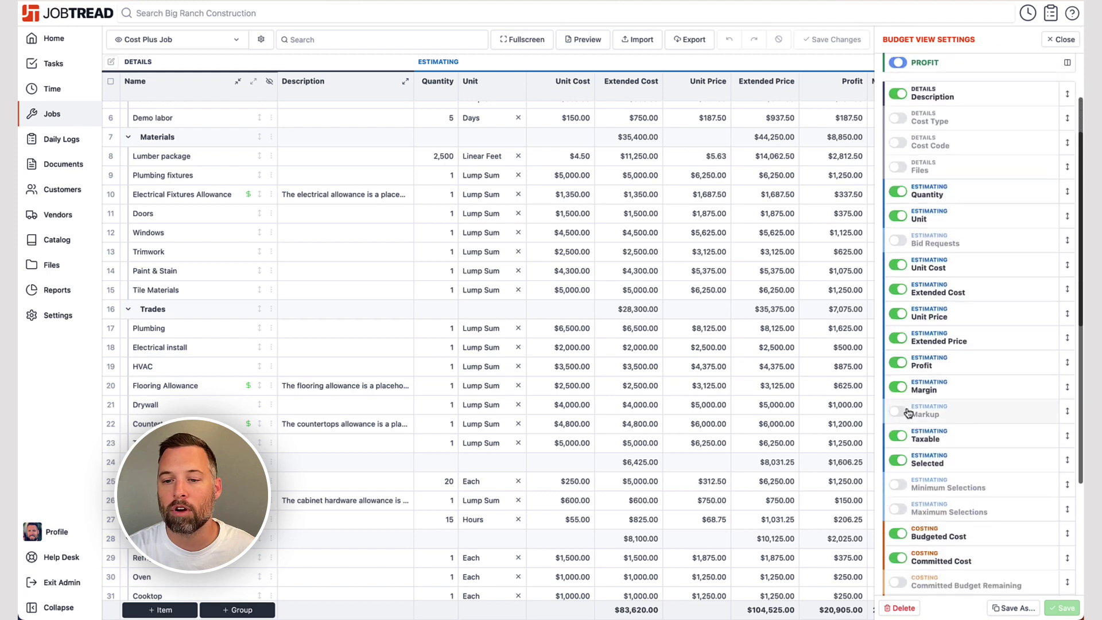
pyautogui.click(907, 411)
pyautogui.click(898, 387)
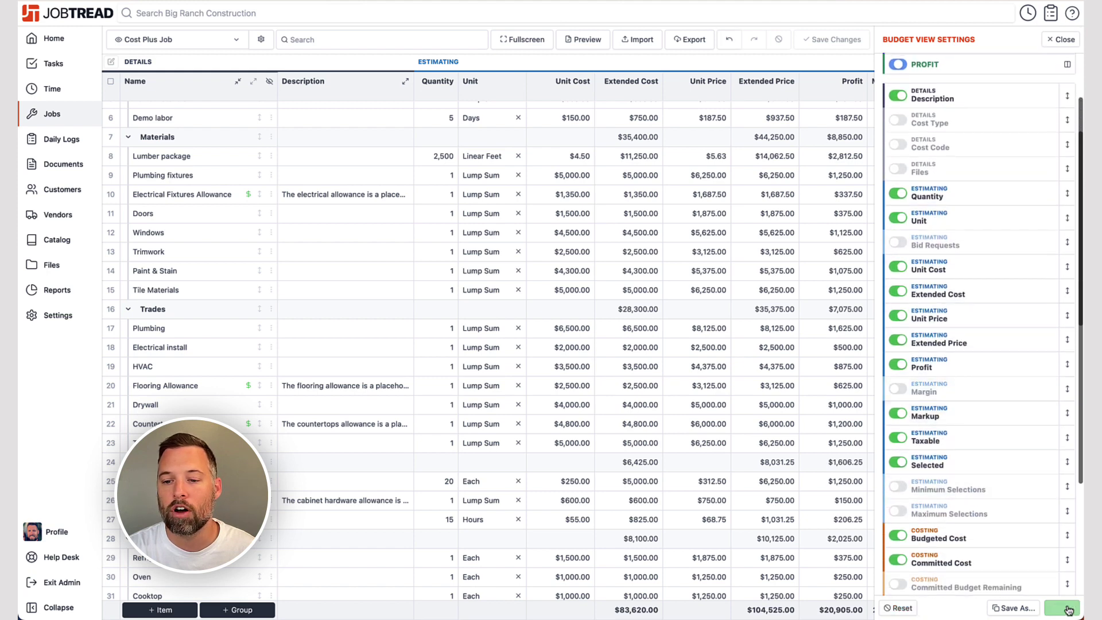
pyautogui.click(1061, 607)
pyautogui.click(1060, 39)
pyautogui.scroll(5, 891, 145)
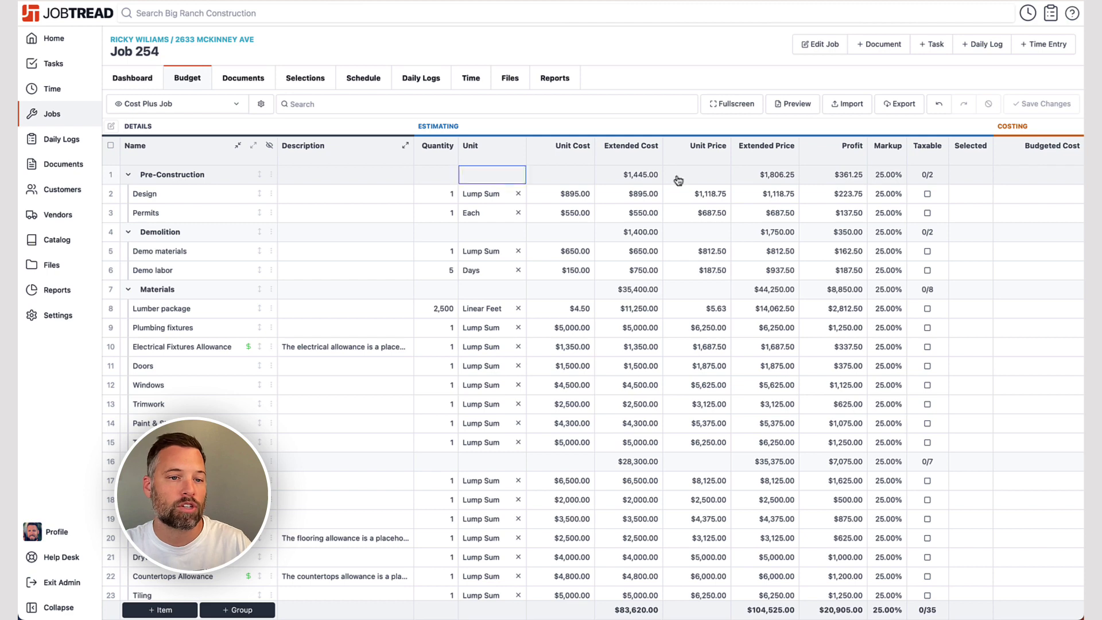
# Set the markup to 30% on all budget groups and items at once, and save the budget changes.
pyautogui.click(110, 147)
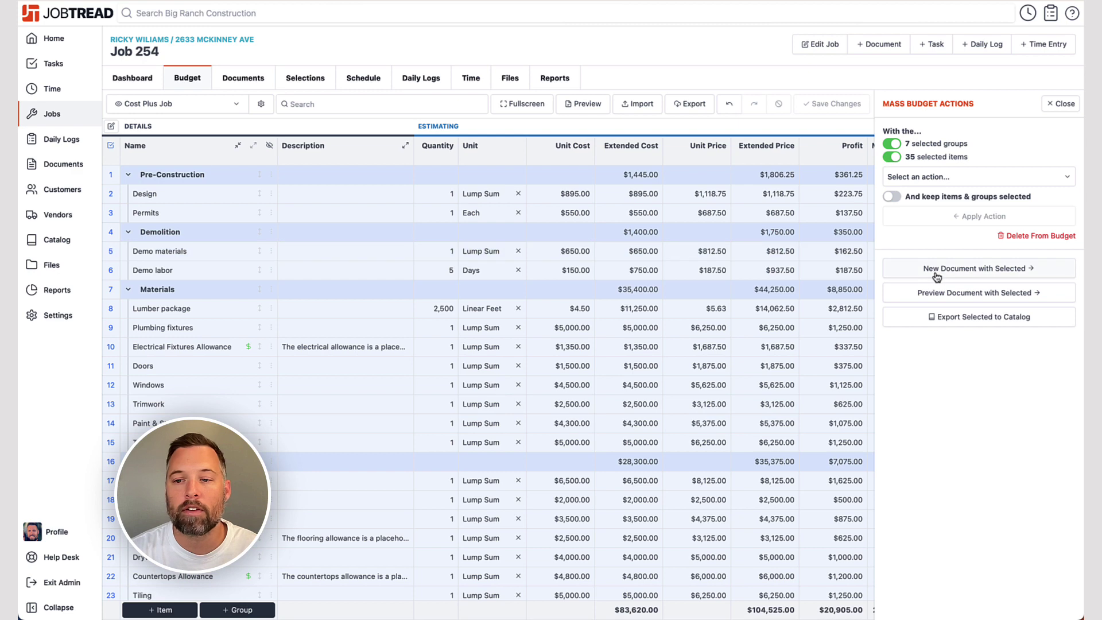
pyautogui.click(923, 181)
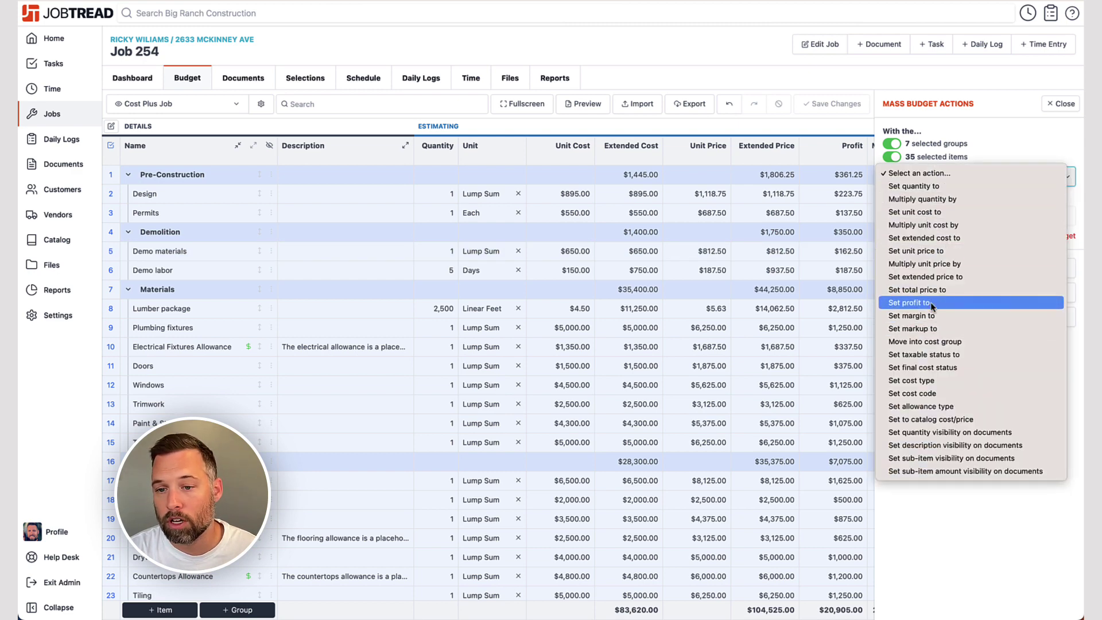
pyautogui.click(928, 329)
pyautogui.click(919, 205)
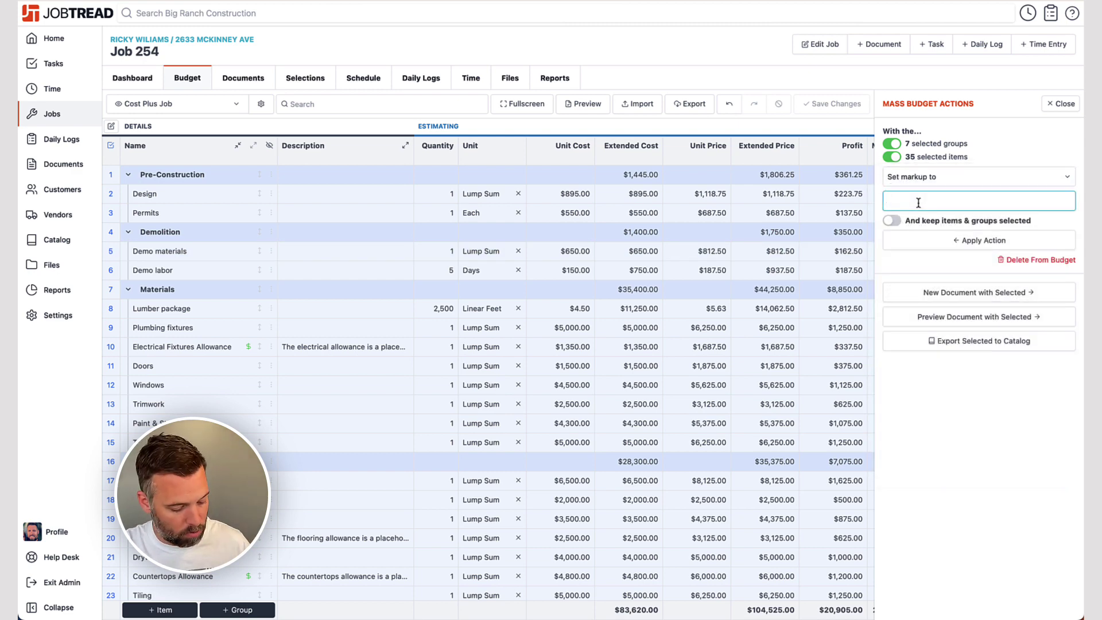
pyautogui.write('30')
pyautogui.click(942, 246)
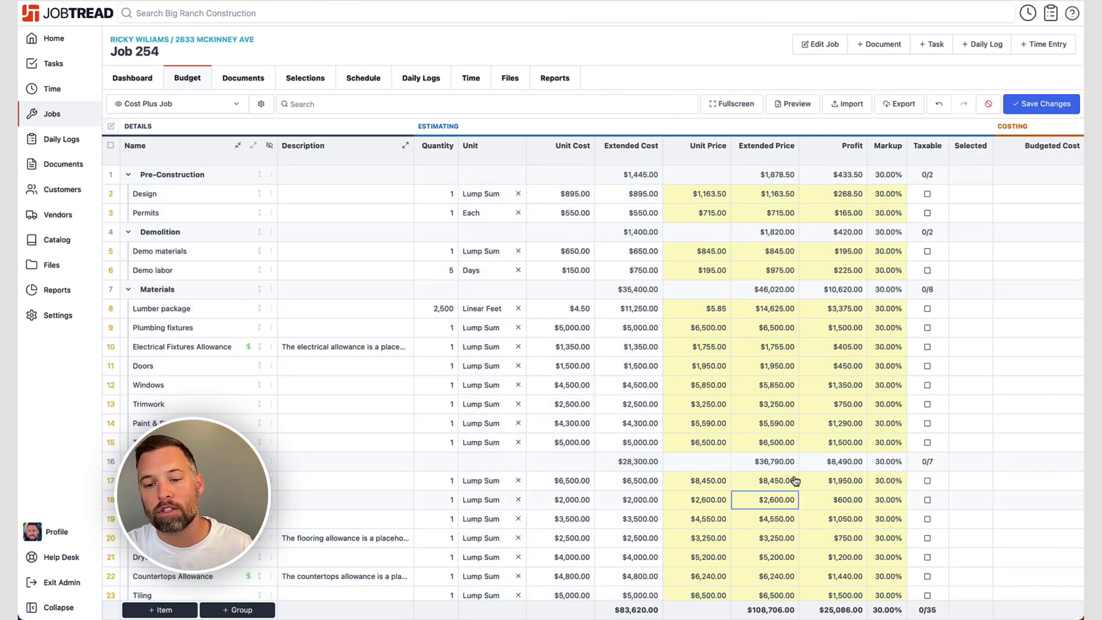
pyautogui.click(1042, 103)
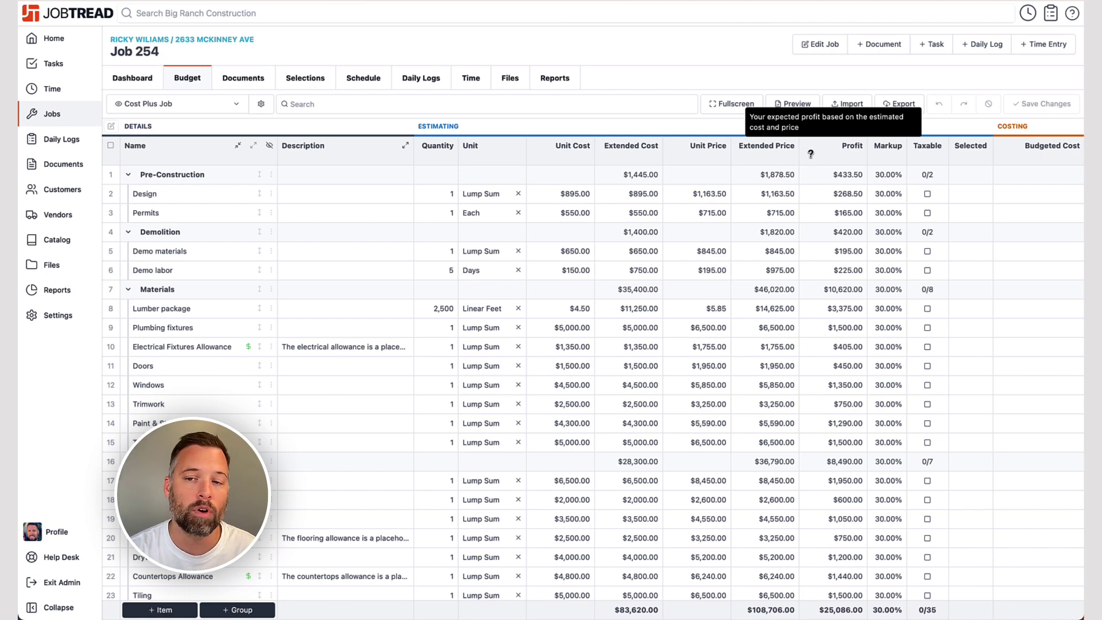
# Create a new Proposal customer order for the job that includes all cost groups.
pyautogui.moveTo(838, 164)
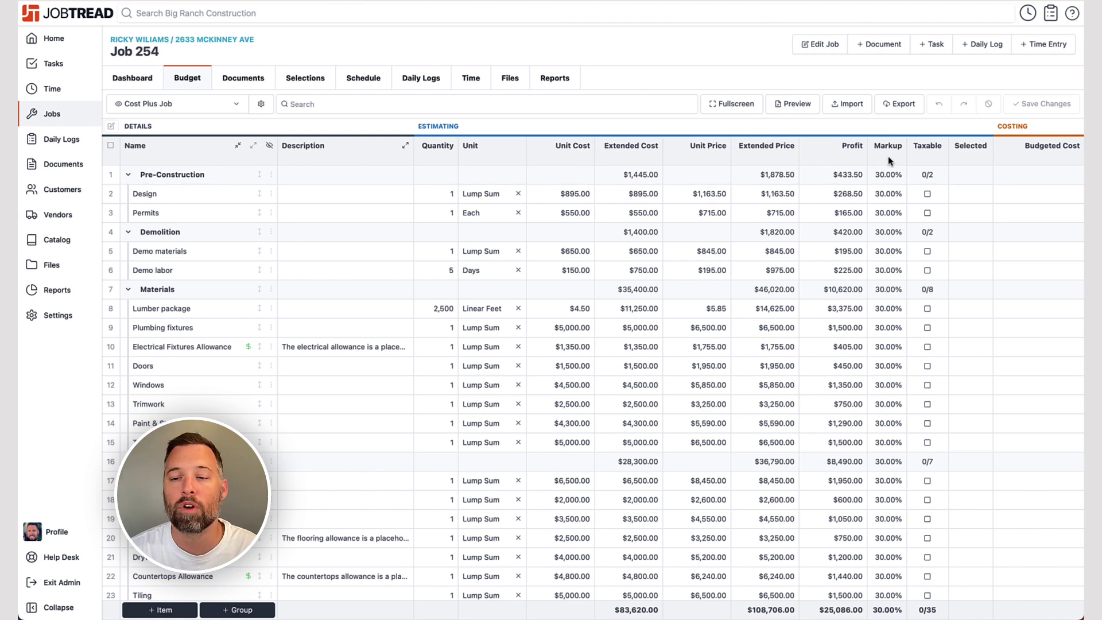
pyautogui.click(863, 48)
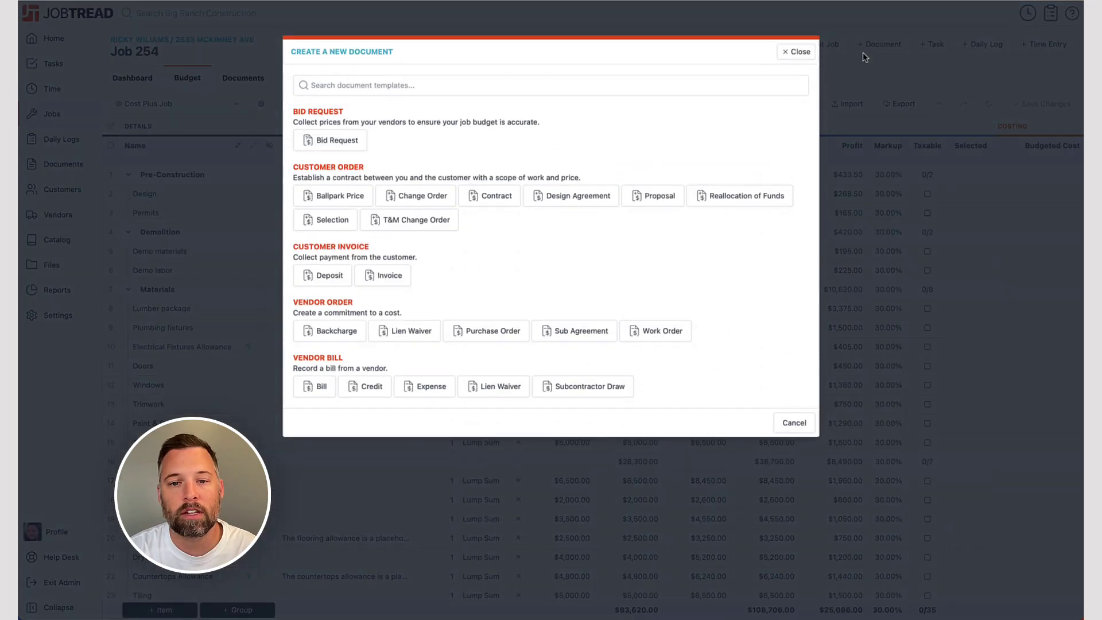
pyautogui.click(646, 200)
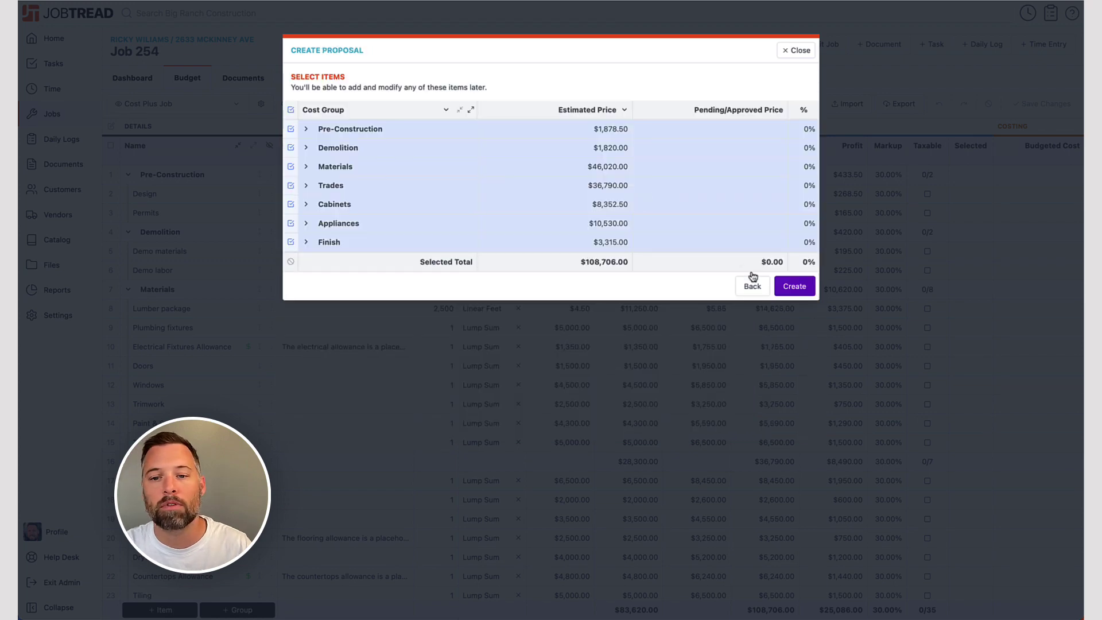
pyautogui.click(792, 285)
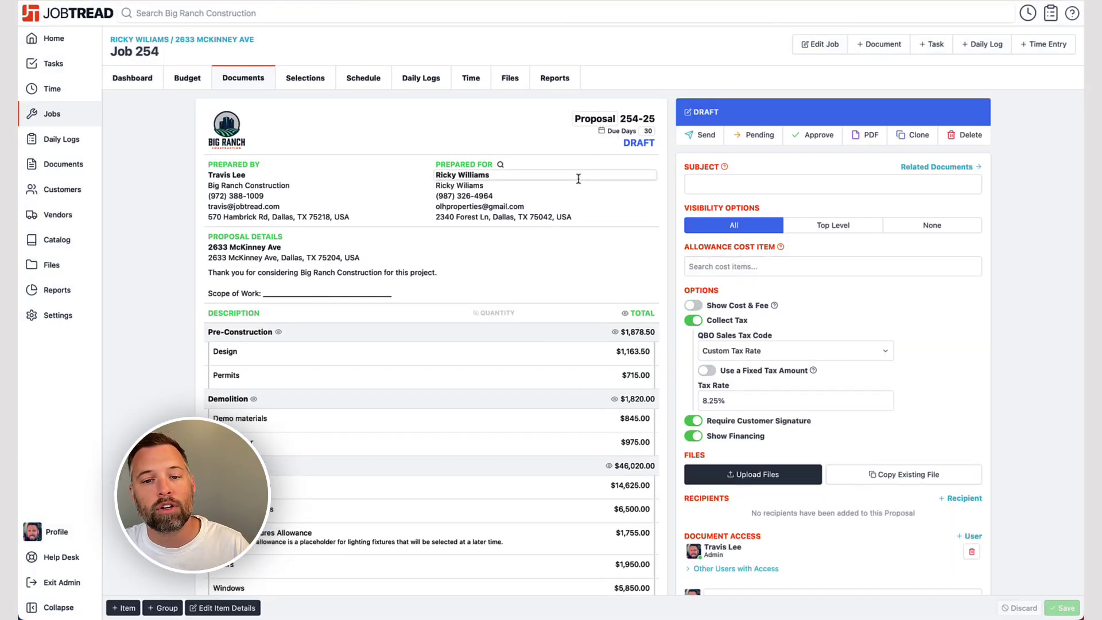
# Enable Show Cost & Fee on the draft proposal, check the item prices and total fee, and save it.
pyautogui.click(693, 306)
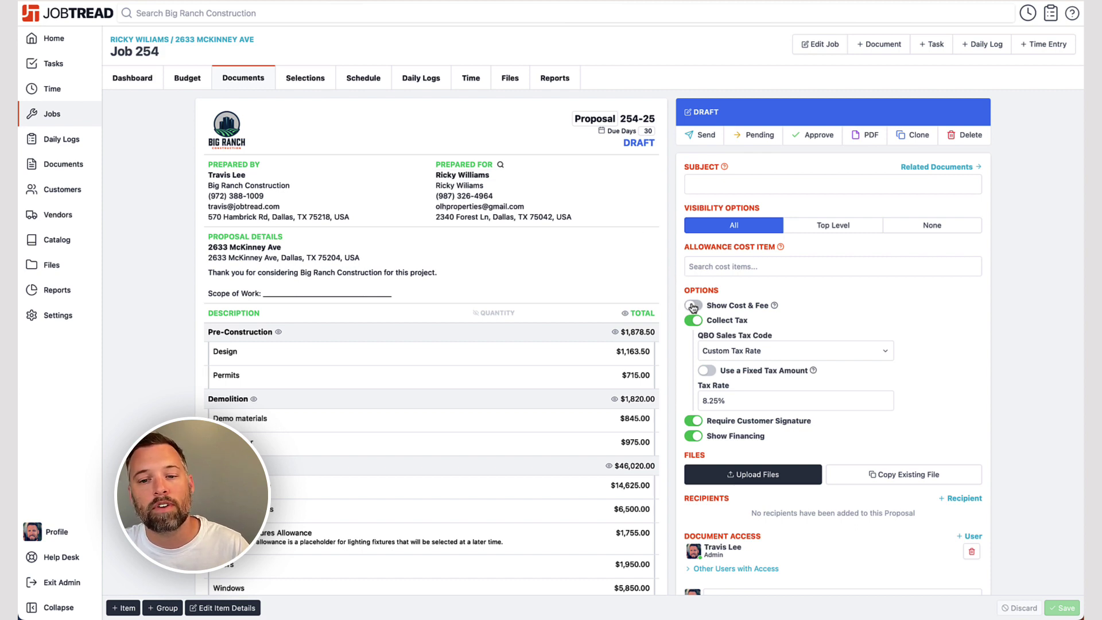
pyautogui.scroll(-2, 623, 322)
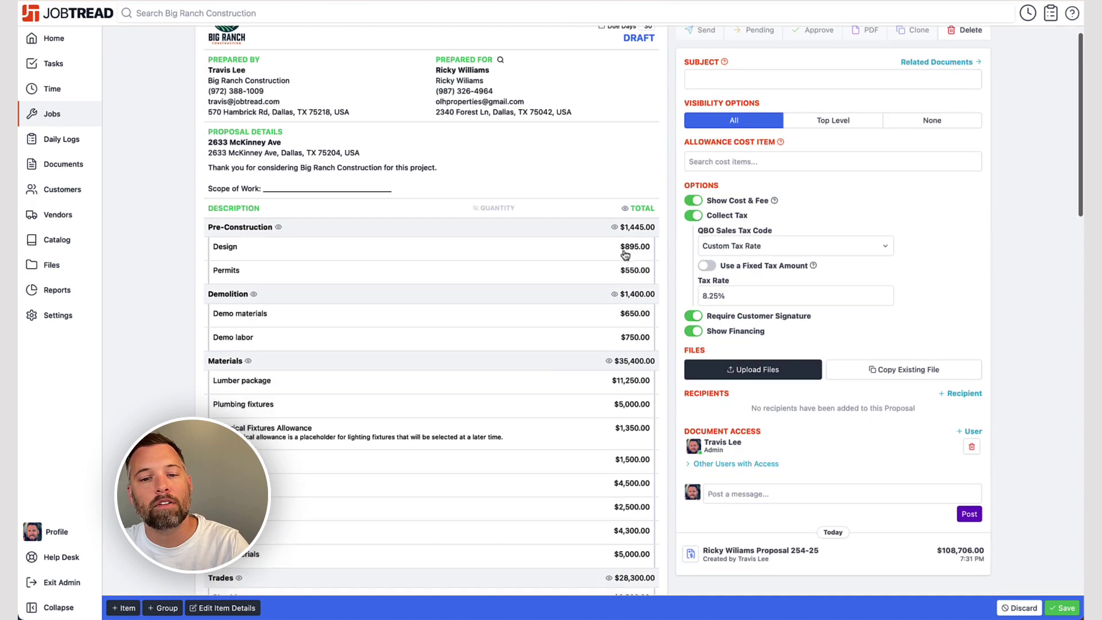
pyautogui.scroll(-15, 630, 252)
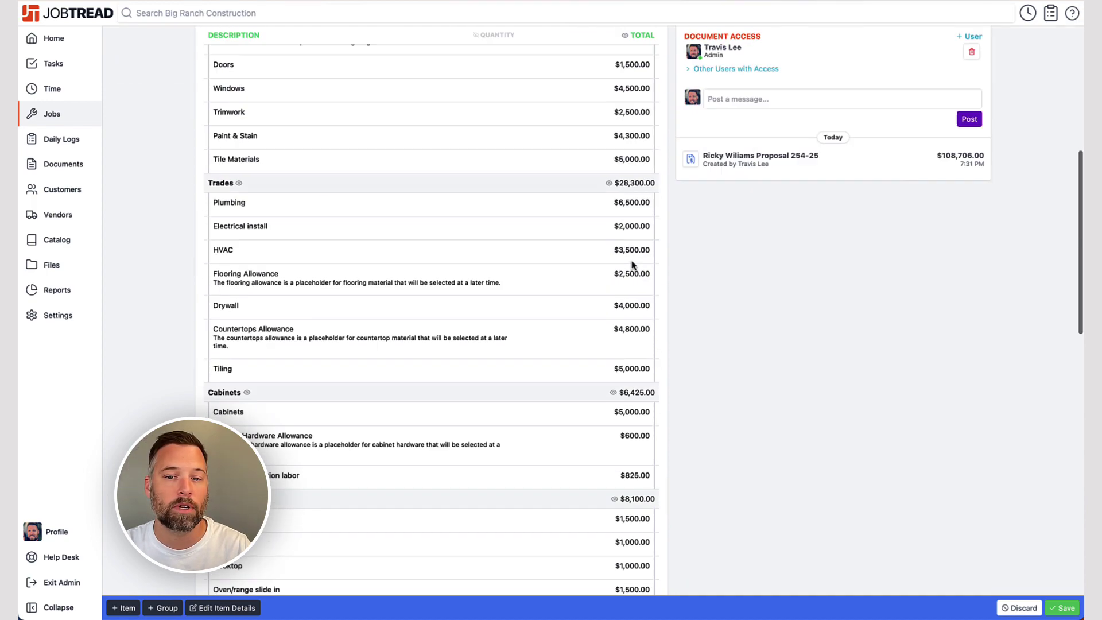
pyautogui.scroll(5, 631, 261)
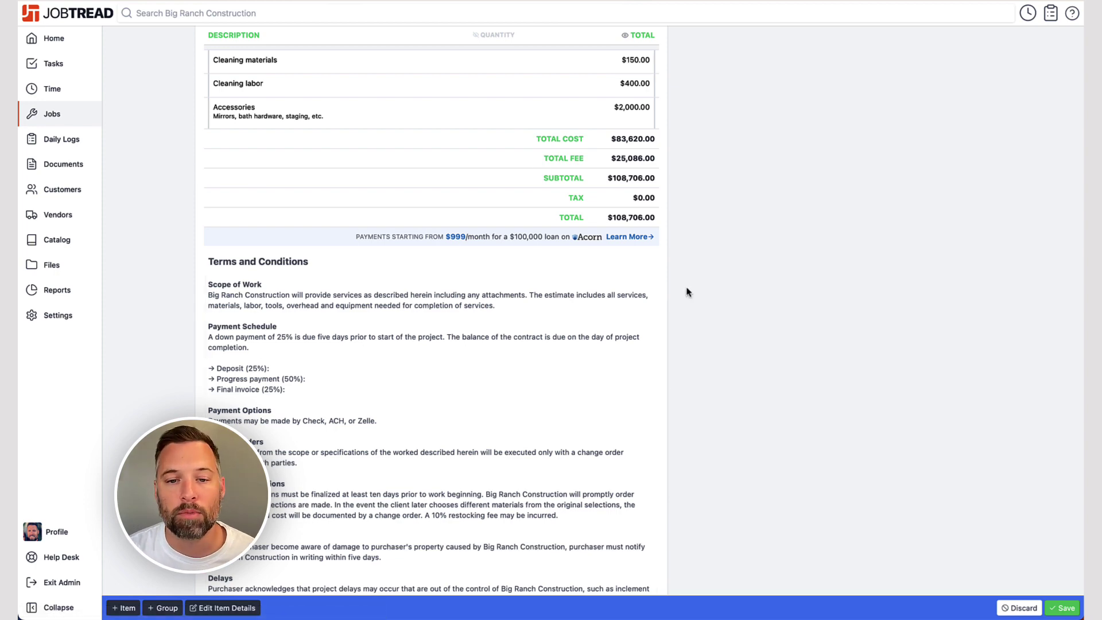
pyautogui.scroll(-5, 688, 292)
pyautogui.click(1061, 608)
# Mark the draft proposal as approved.
pyautogui.scroll(2, 837, 367)
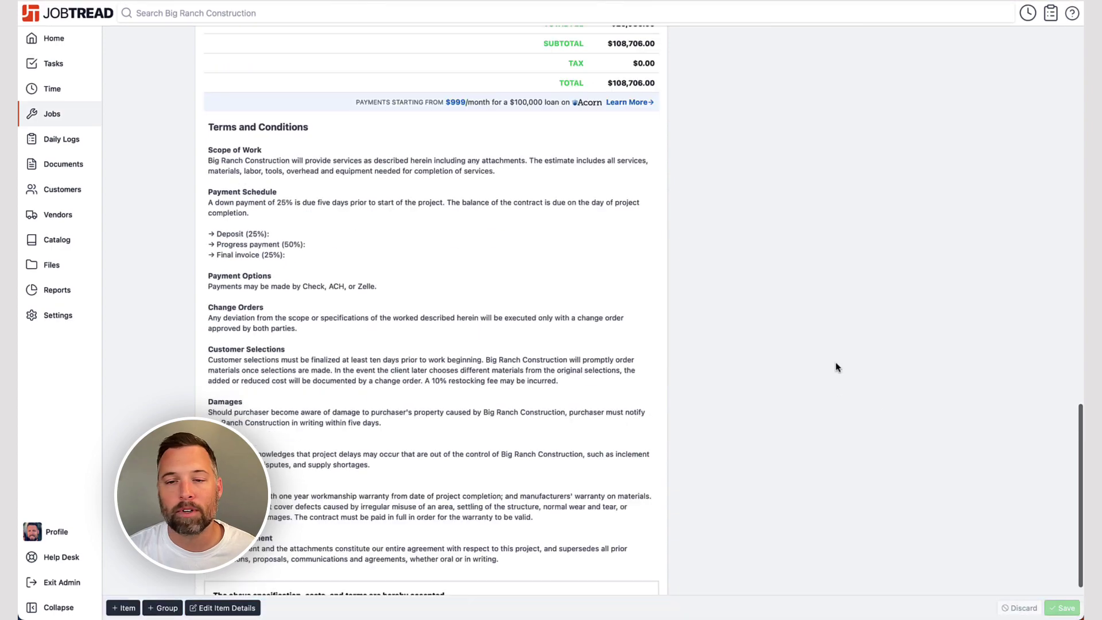
pyautogui.scroll(15, 836, 368)
pyautogui.click(800, 139)
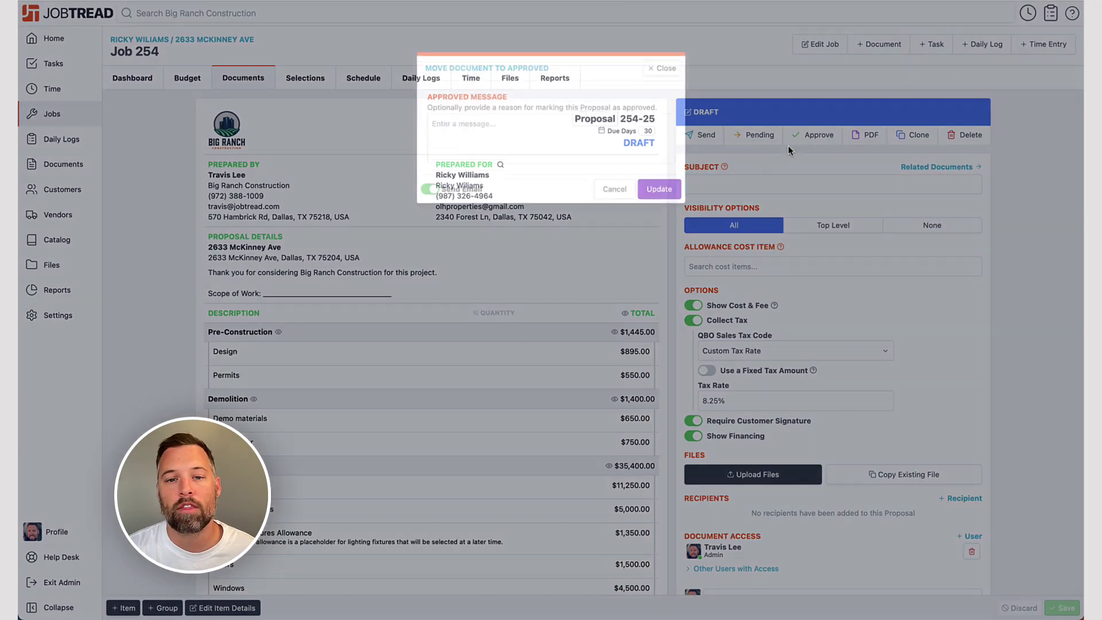
pyautogui.click(658, 189)
# Examine the costing, invoicing and profit columns in the job's budget, especially bills, actual cost and approved price.
pyautogui.click(189, 87)
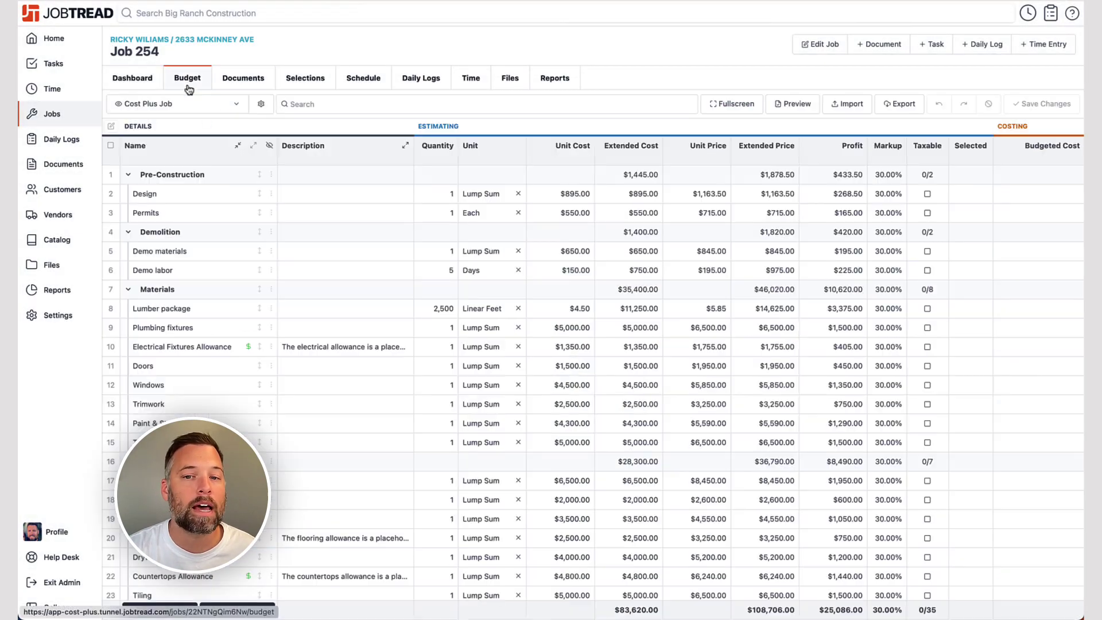
pyautogui.hscroll(10, 402, 212)
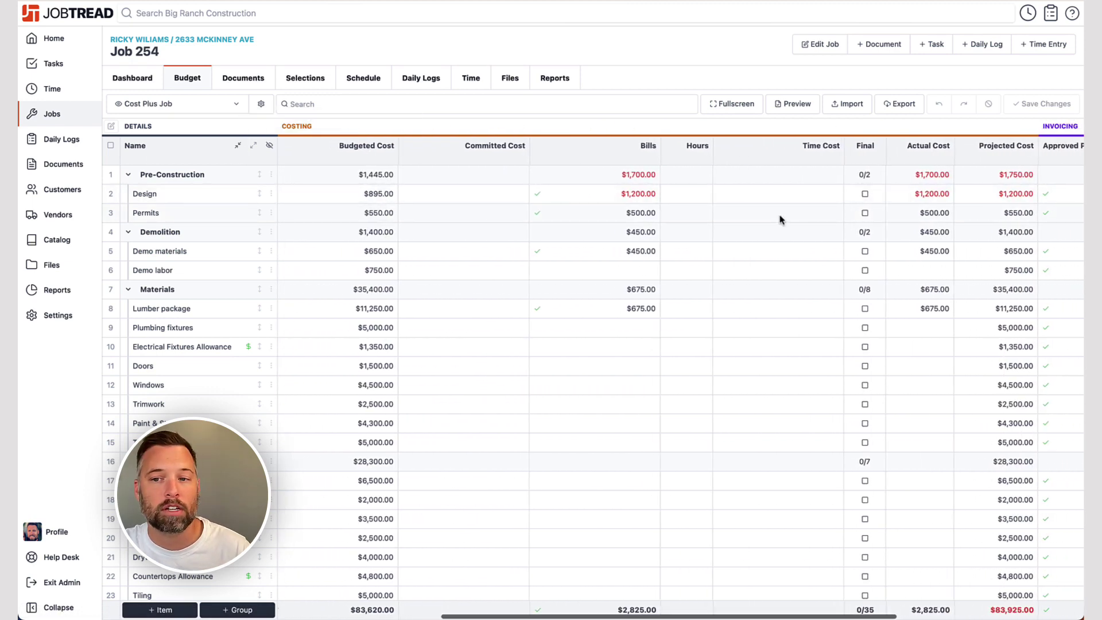
pyautogui.hscroll(8, 780, 220)
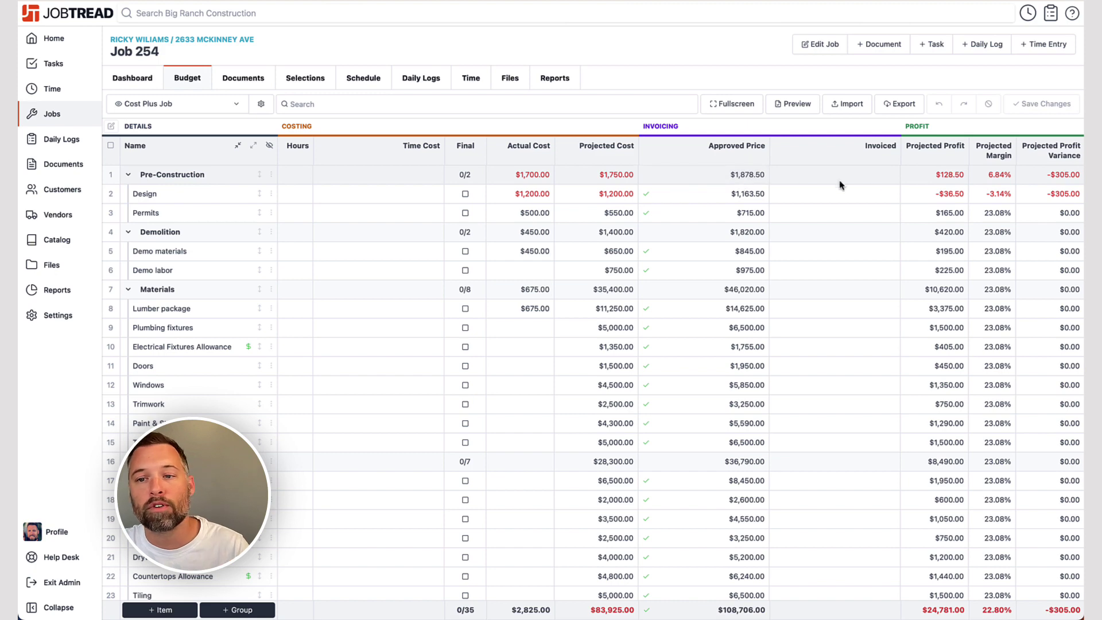
pyautogui.hscroll(-4, 539, 194)
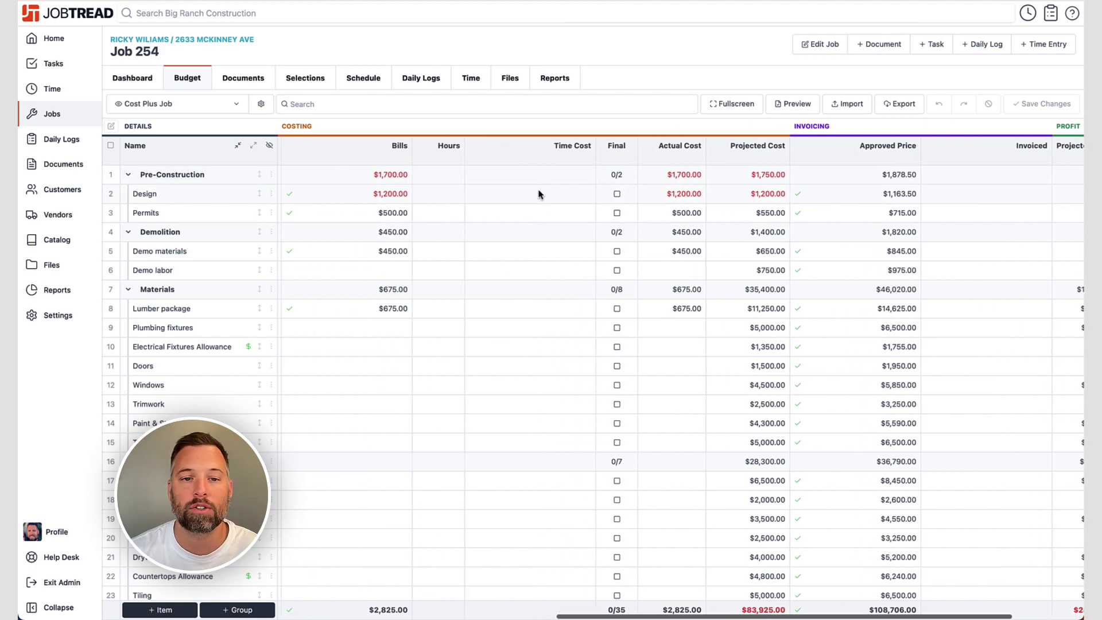
pyautogui.hscroll(-4, 539, 194)
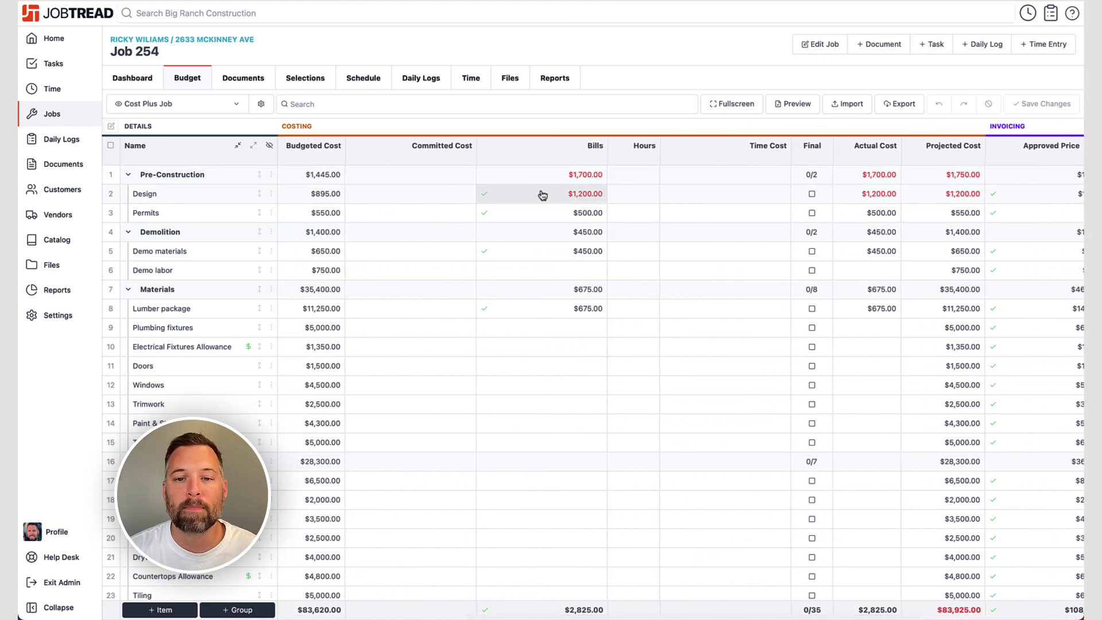
# Add the Projected Price column to the Cost Plus Job budget view, placed directly after Approved Price, and save the view.
pyautogui.hscroll(-2, 571, 208)
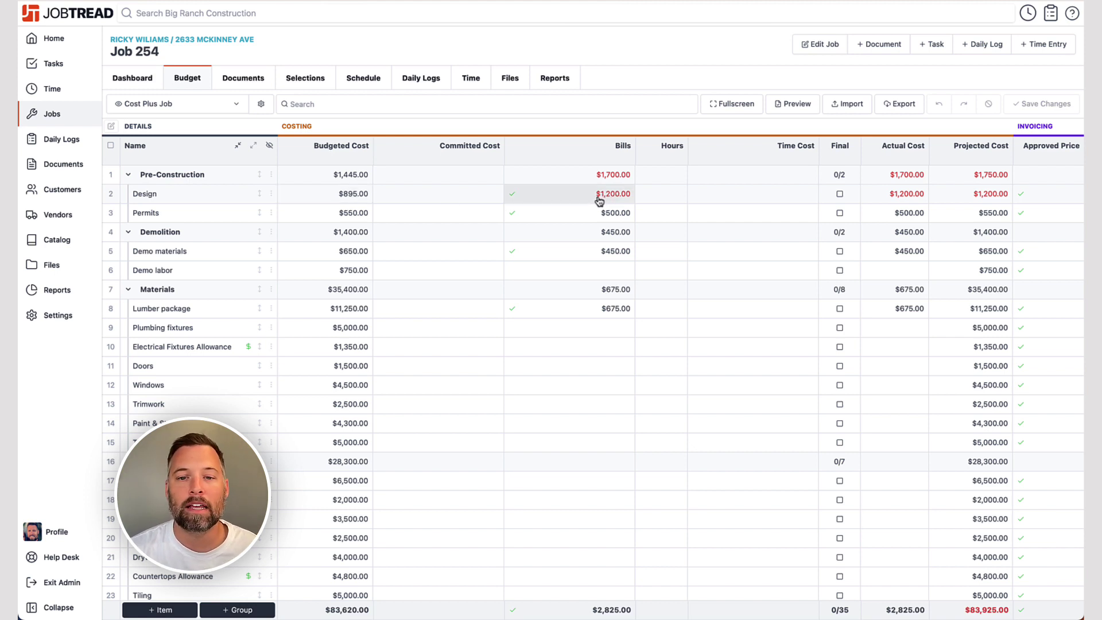
pyautogui.hscroll(6, 599, 199)
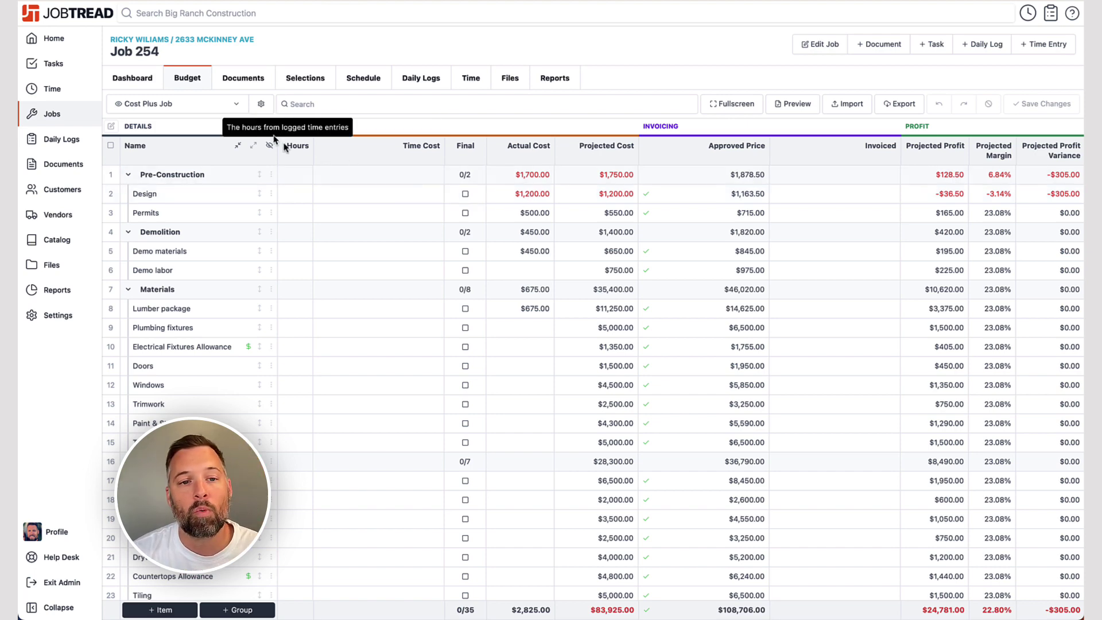
pyautogui.click(267, 107)
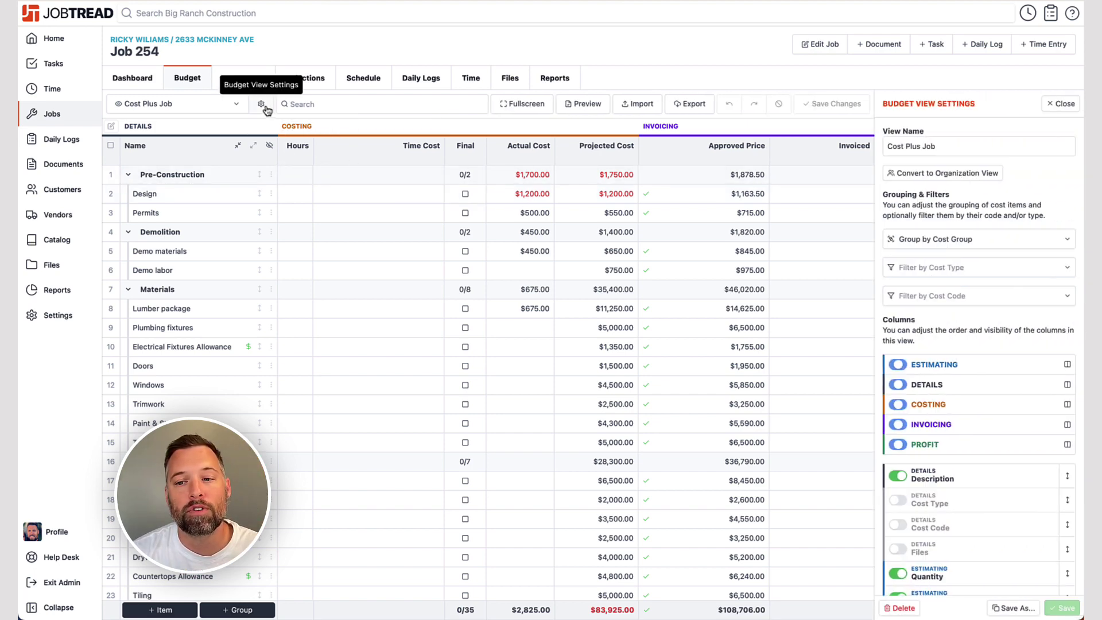
pyautogui.scroll(-5, 1008, 414)
pyautogui.scroll(-4, 1006, 412)
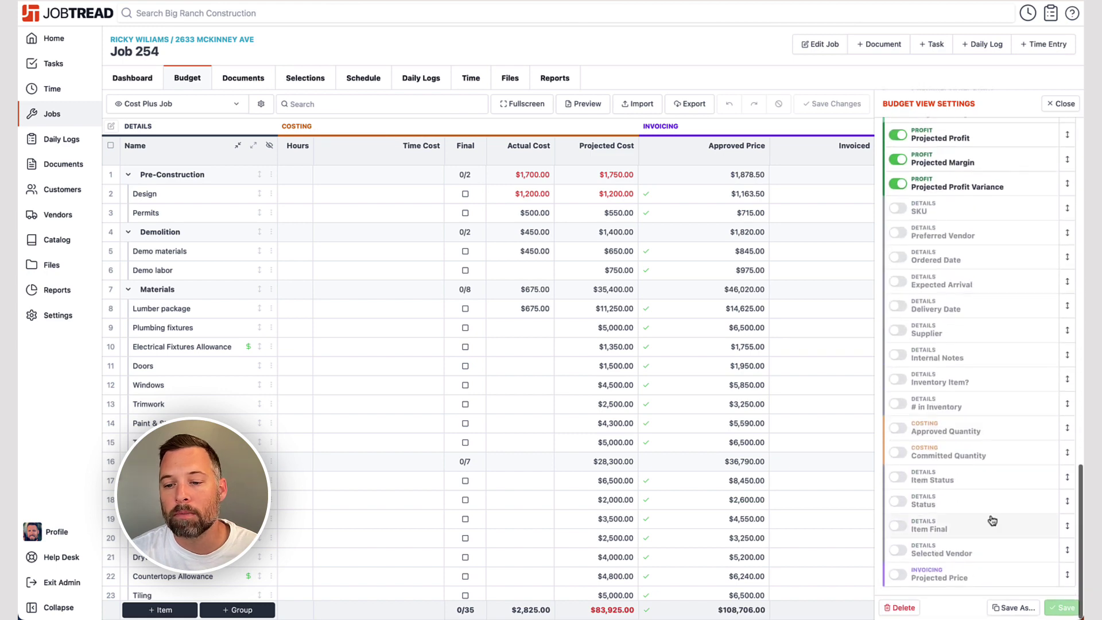
pyautogui.click(897, 576)
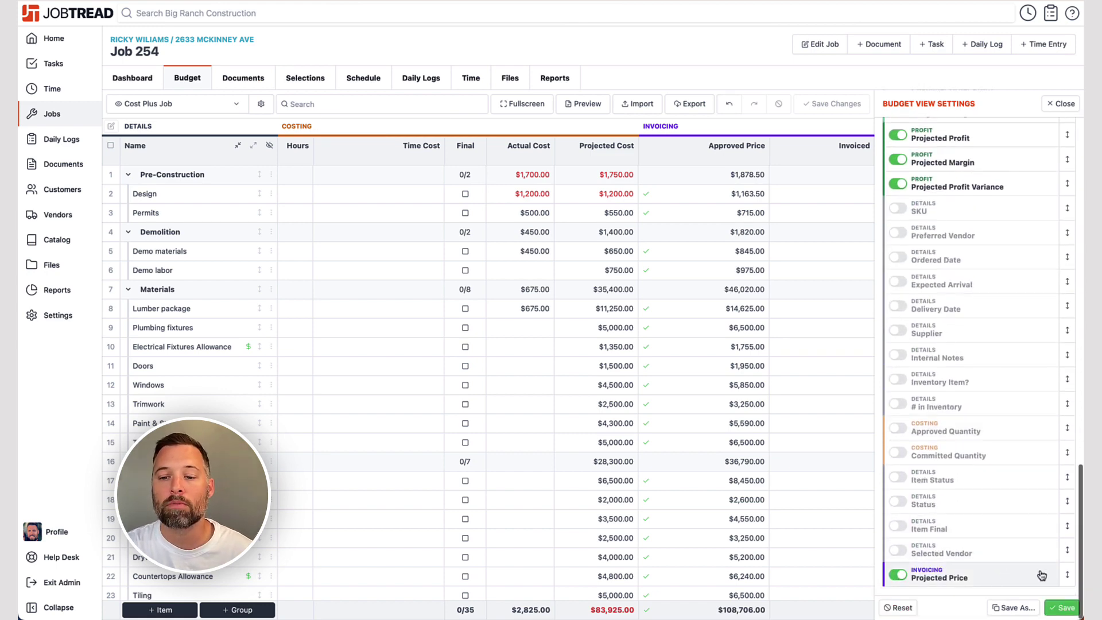
pyautogui.moveTo(1066, 570); pyautogui.dragTo(981, 261)
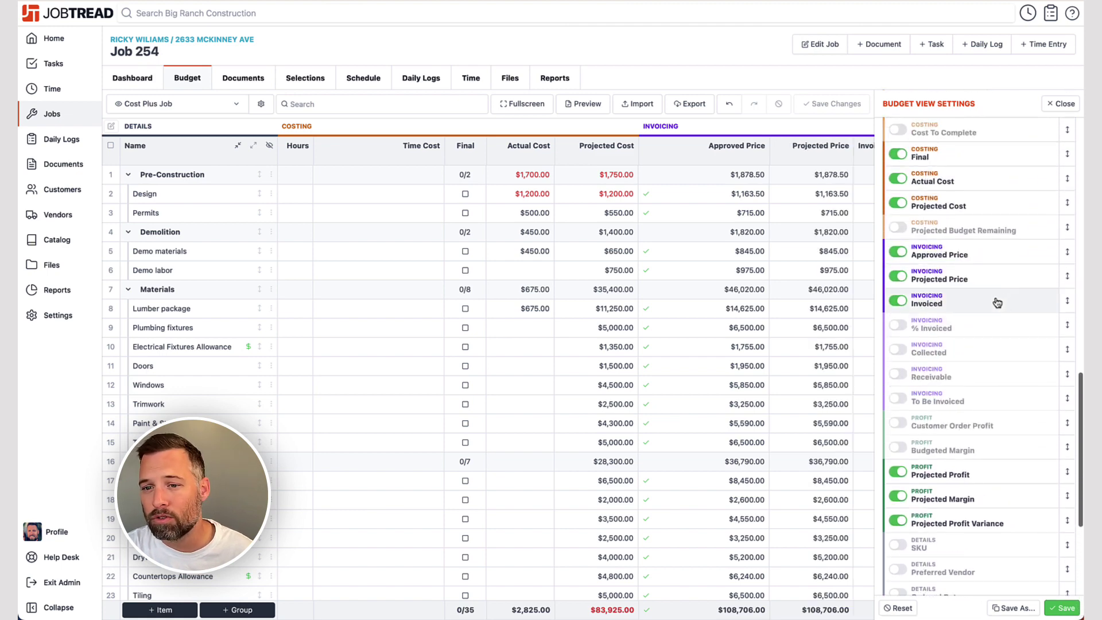
pyautogui.click(1059, 104)
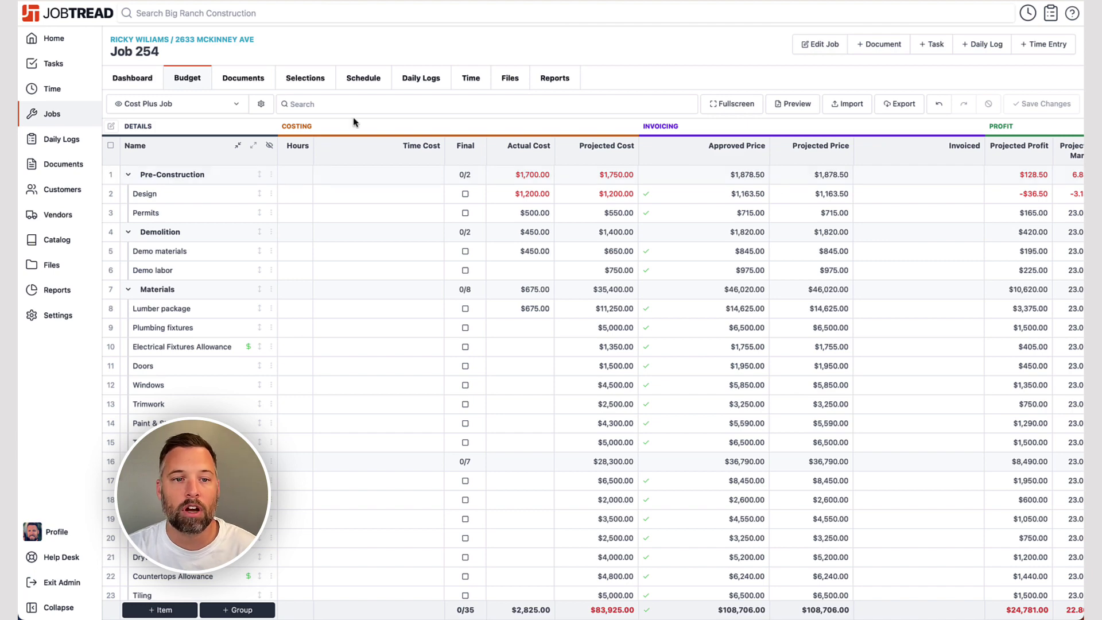
pyautogui.click(261, 104)
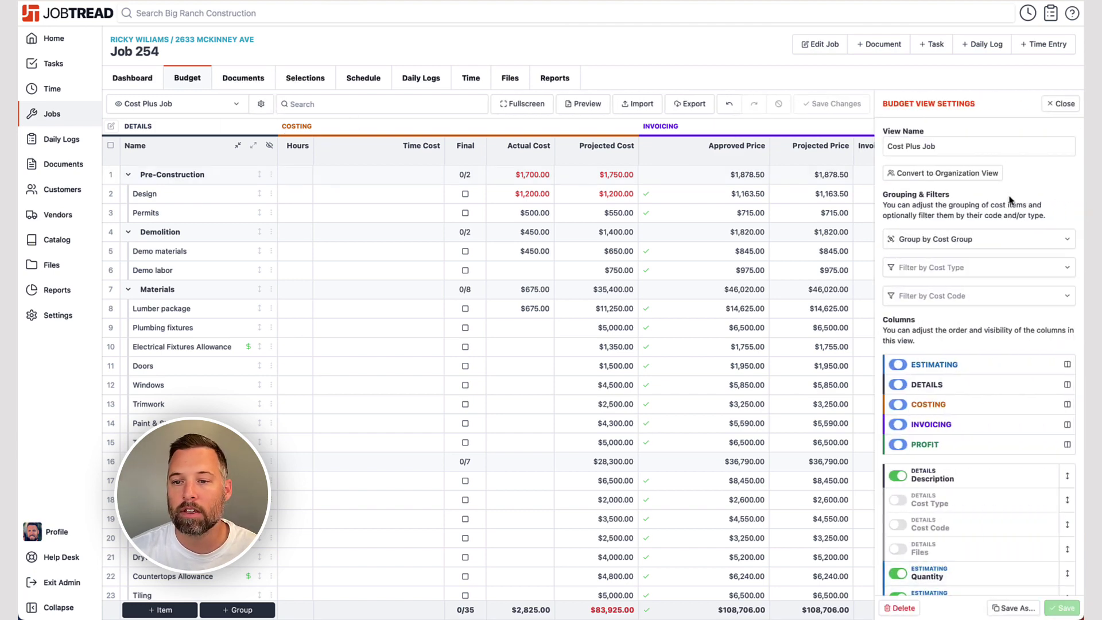
pyautogui.click(1060, 103)
pyautogui.hscroll(3, 878, 205)
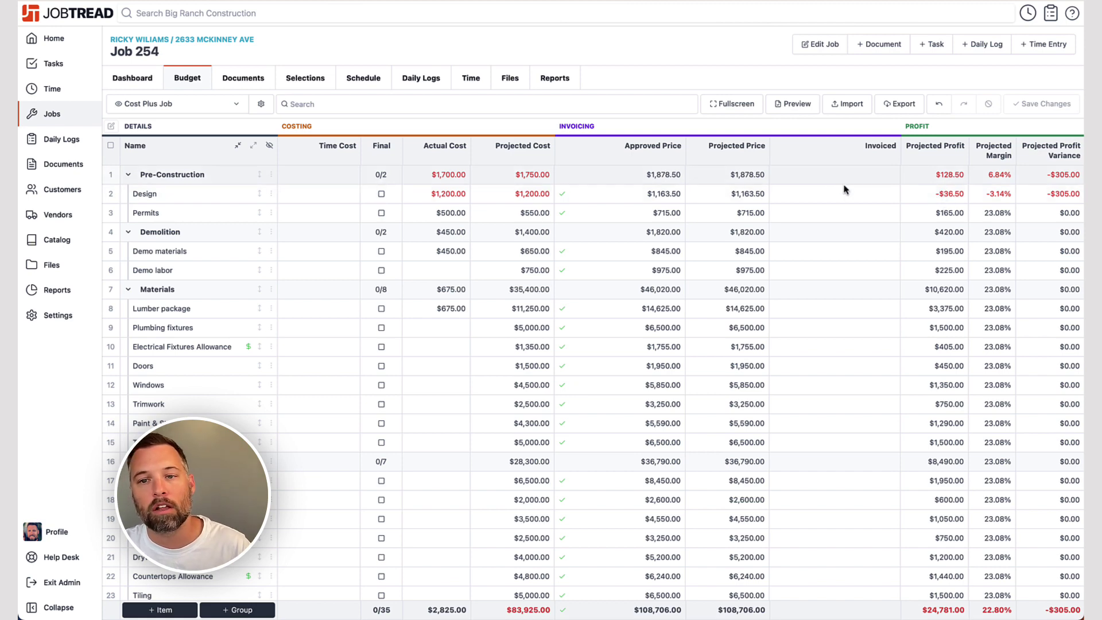
pyautogui.hscroll(-8, 808, 175)
pyautogui.hscroll(-10, 805, 174)
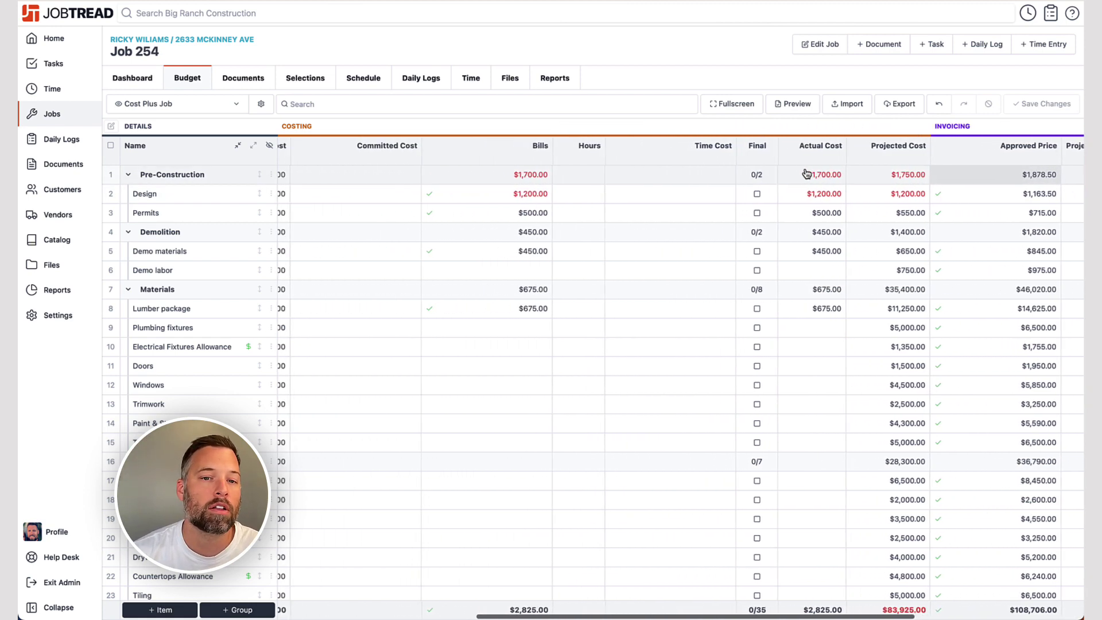
# Change the job's price type to Cost-Plus, update the job and check the projected prices in the budget.
pyautogui.click(814, 44)
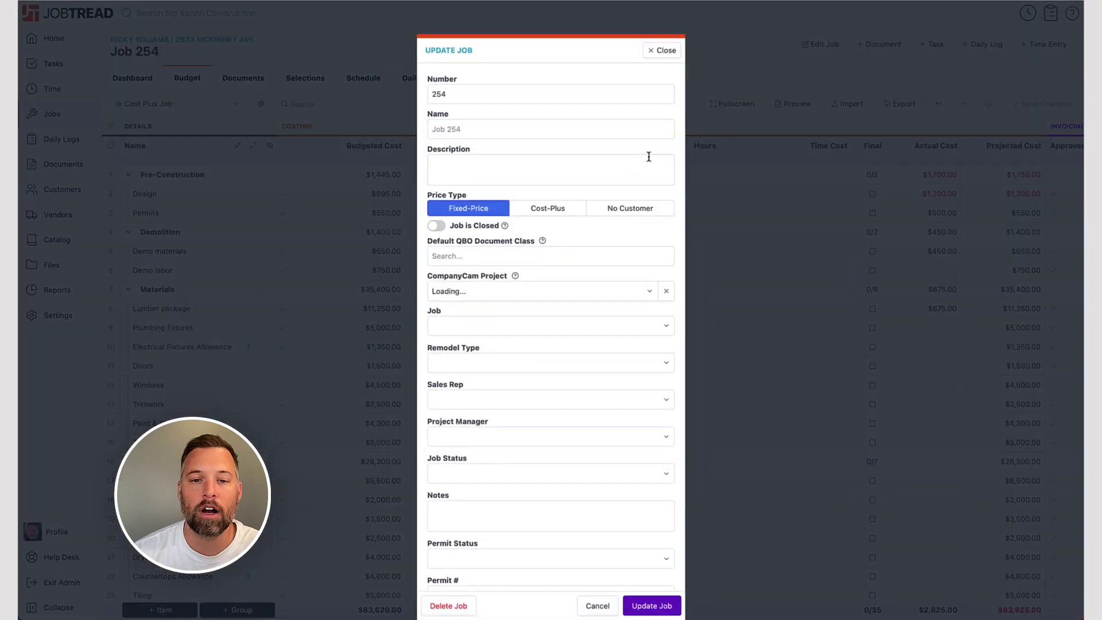
pyautogui.click(558, 218)
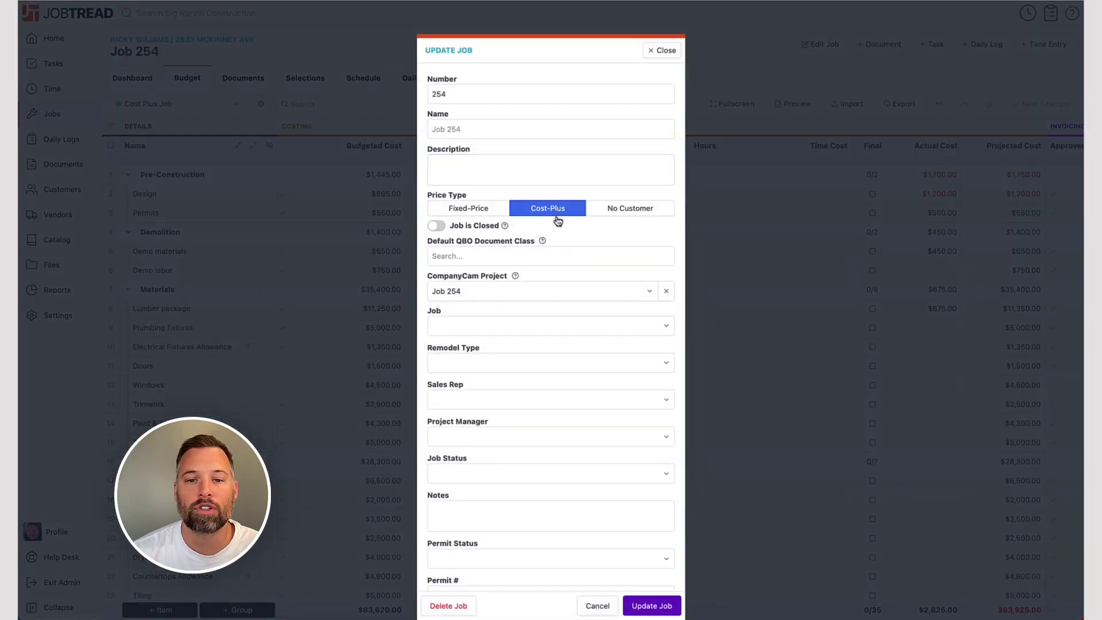
pyautogui.click(654, 606)
pyautogui.hscroll(18, 887, 323)
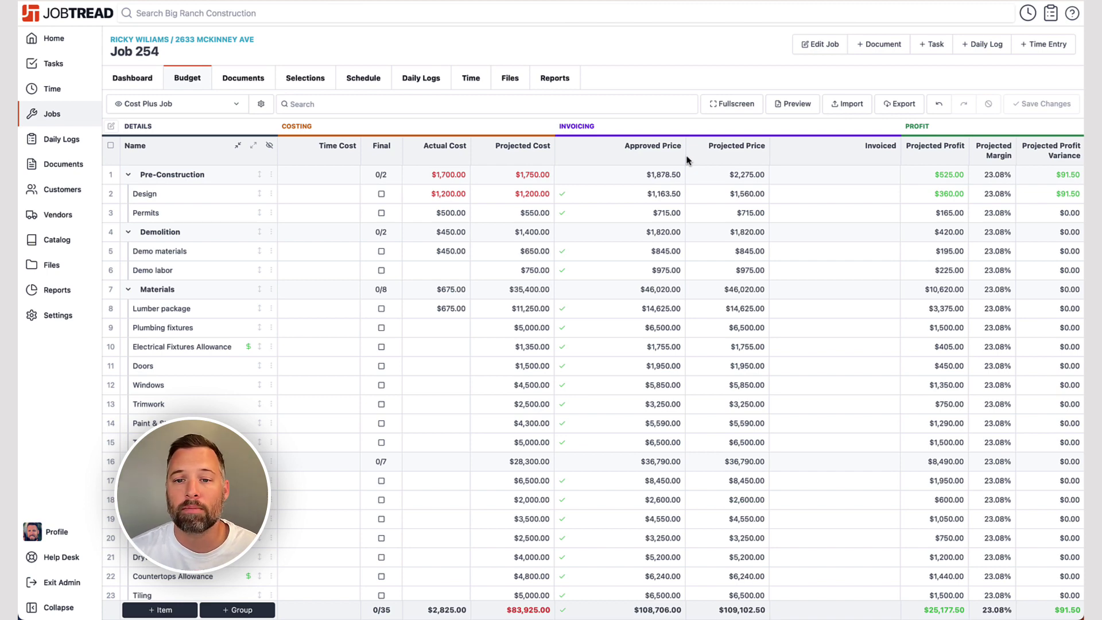
# Mark the Permits item's cost as final in the budget, check its projected price and profit, and save the changes.
pyautogui.hscroll(-1, 724, 123)
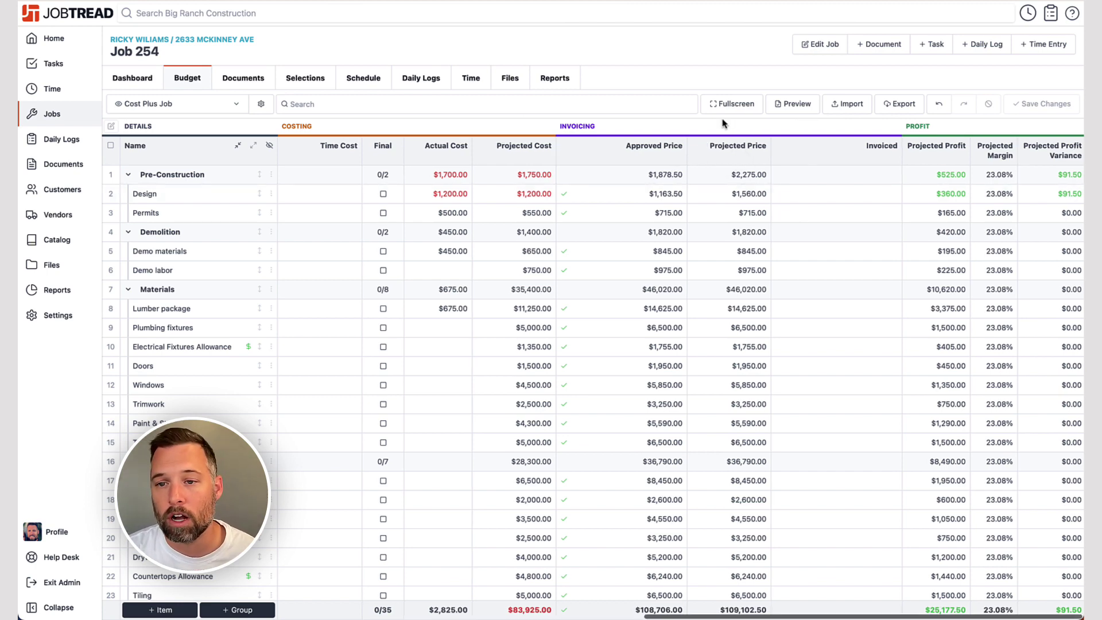
pyautogui.hscroll(-5, 671, 149)
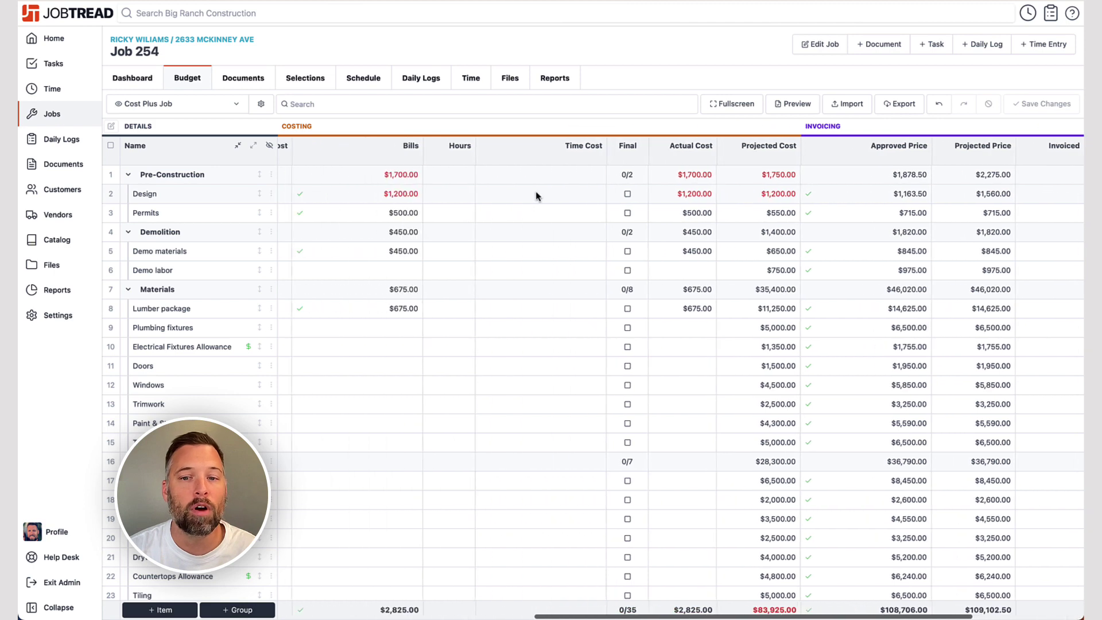
pyautogui.hscroll(2, 528, 208)
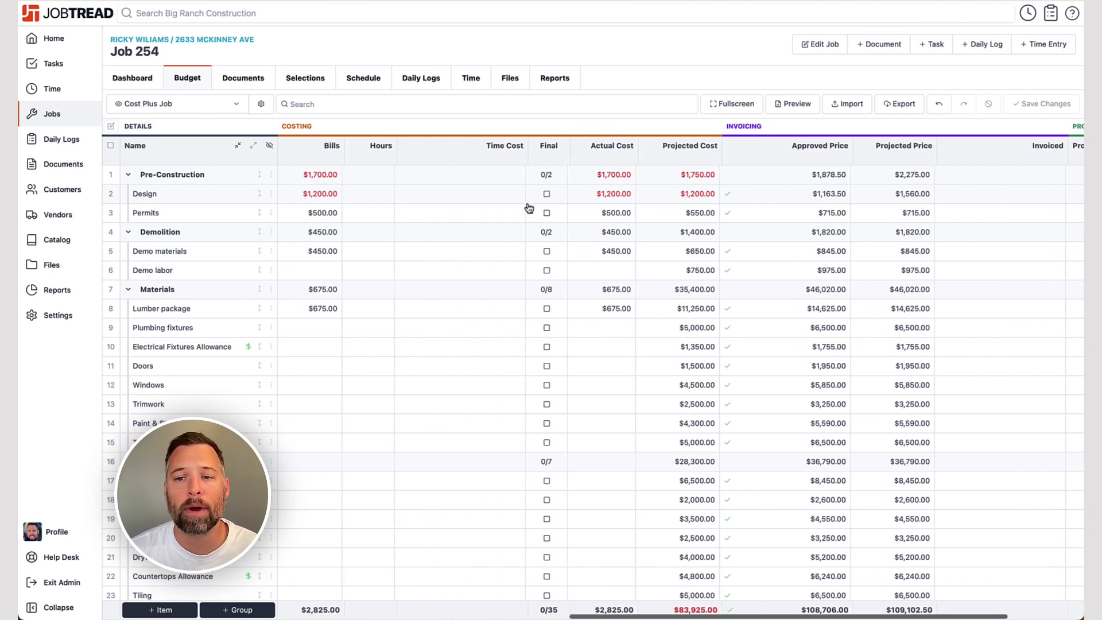
pyautogui.hscroll(1, 528, 208)
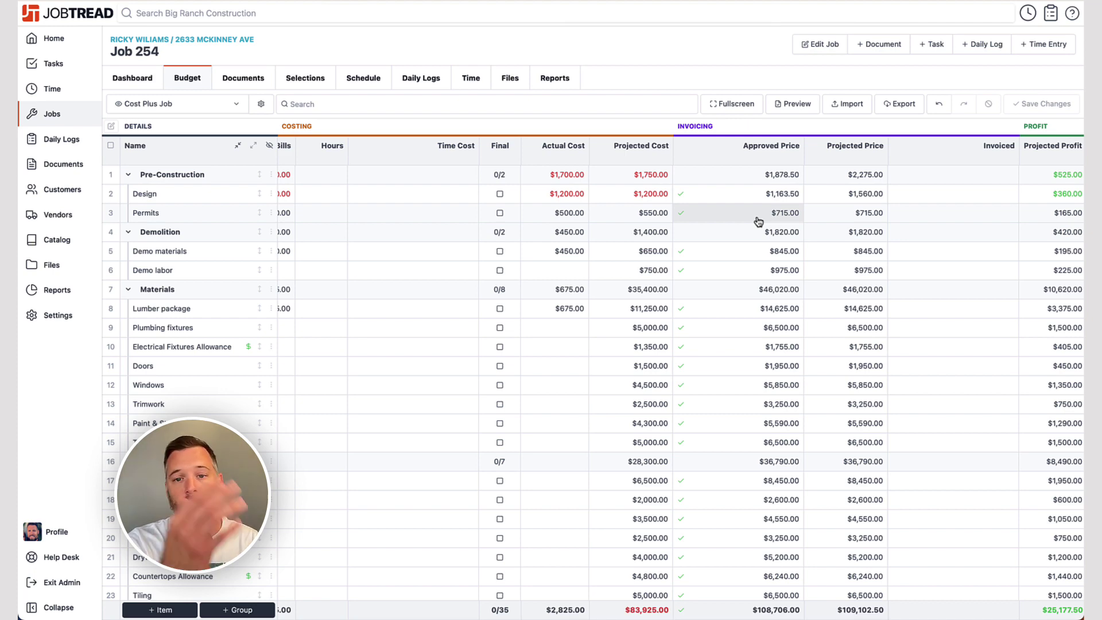
pyautogui.hscroll(-1, 710, 224)
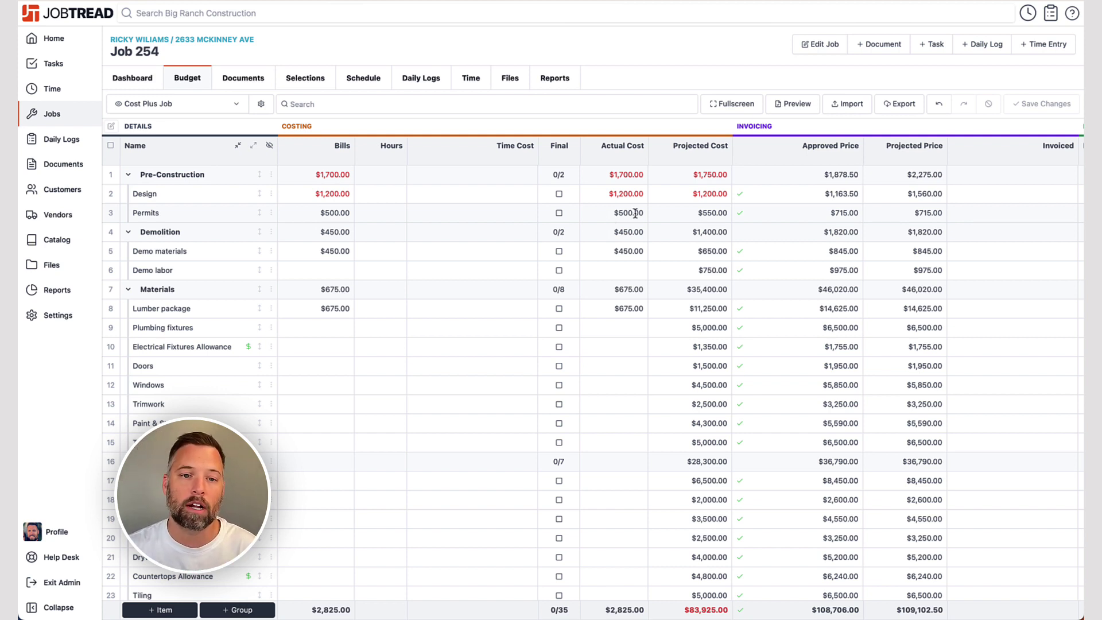
pyautogui.hscroll(-4, 635, 213)
pyautogui.click(787, 220)
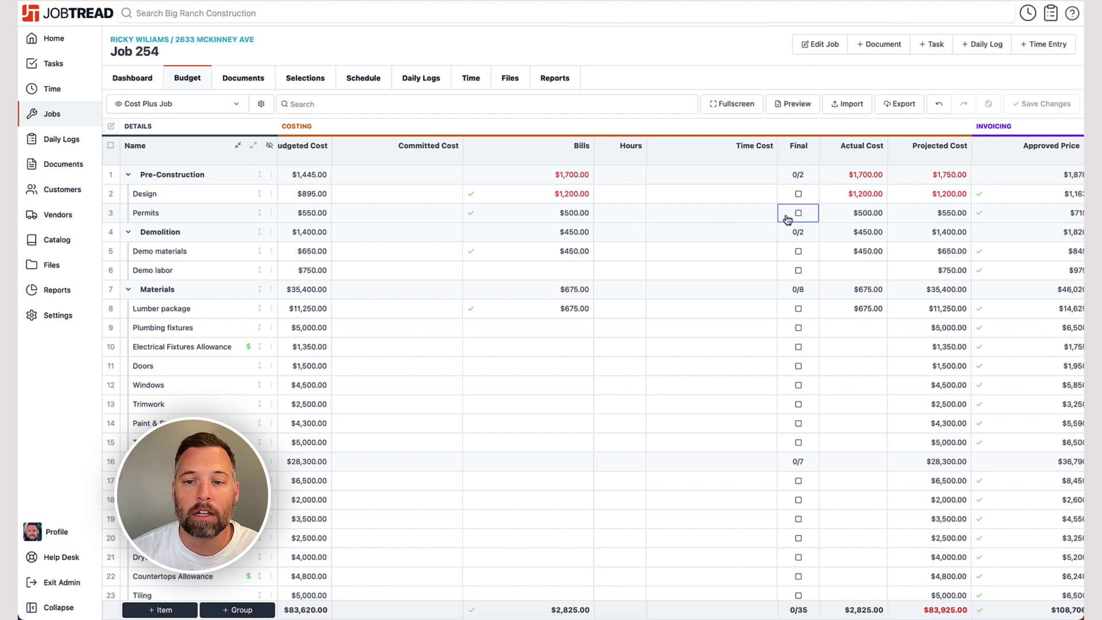
pyautogui.click(796, 214)
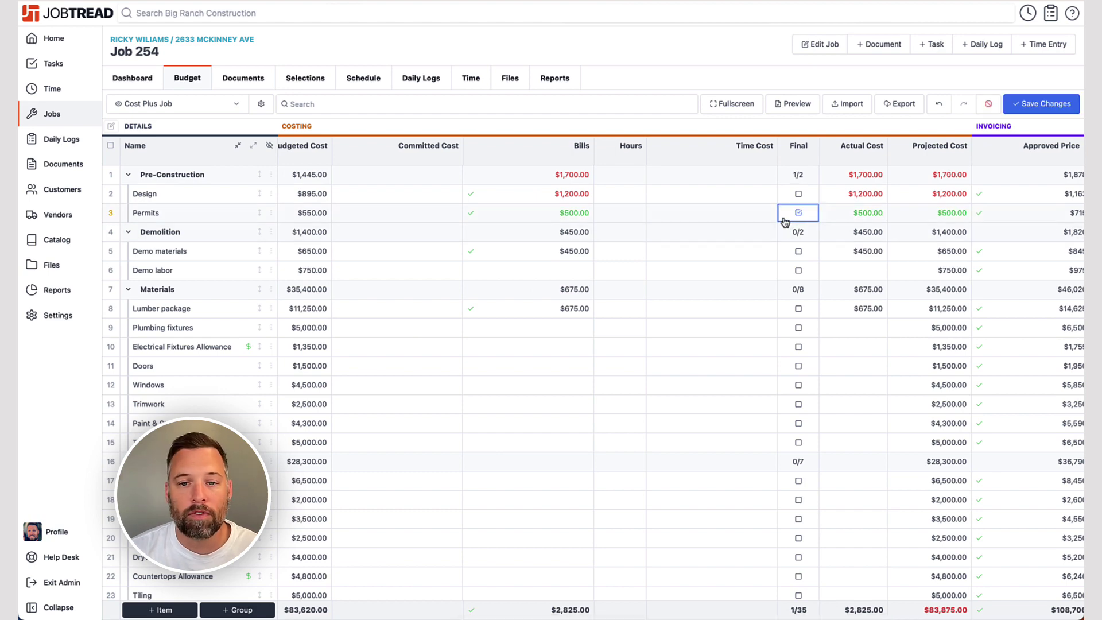
pyautogui.hscroll(6, 785, 221)
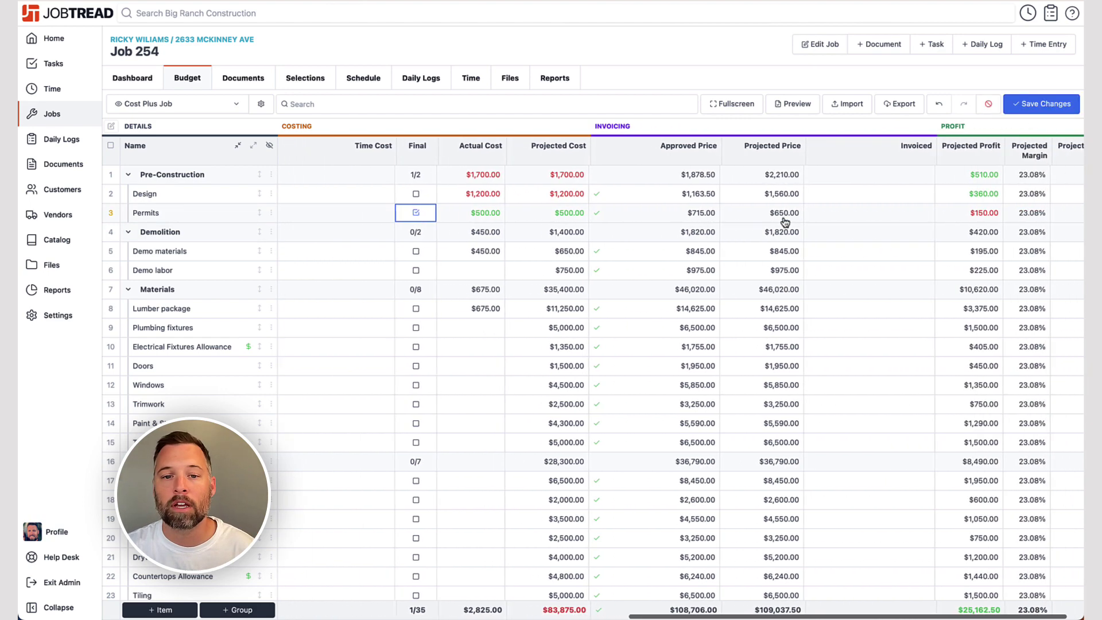
pyautogui.hscroll(1, 785, 221)
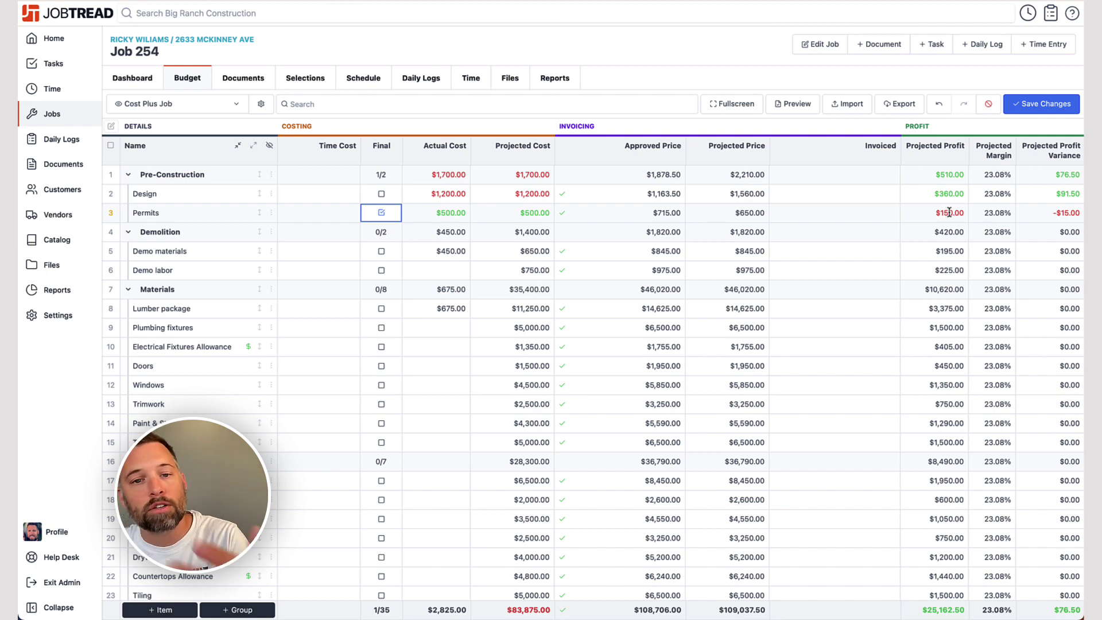
pyautogui.click(1026, 104)
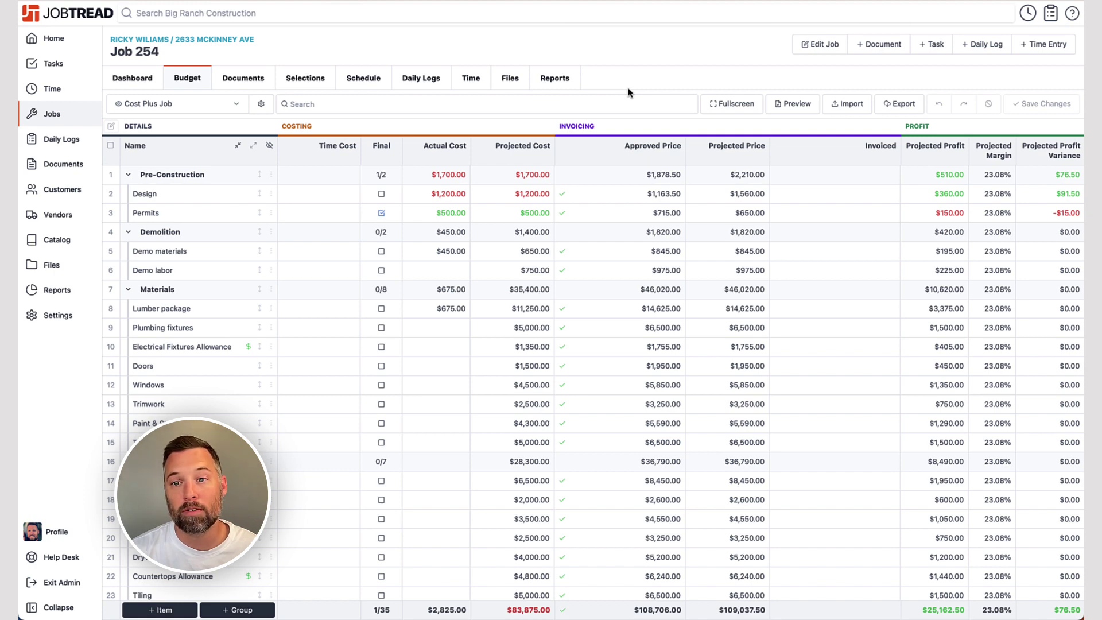
# Start a new customer invoice for the job, view its items by Actual Cost, and switch the invoice source to Bills and Time.
pyautogui.click(868, 48)
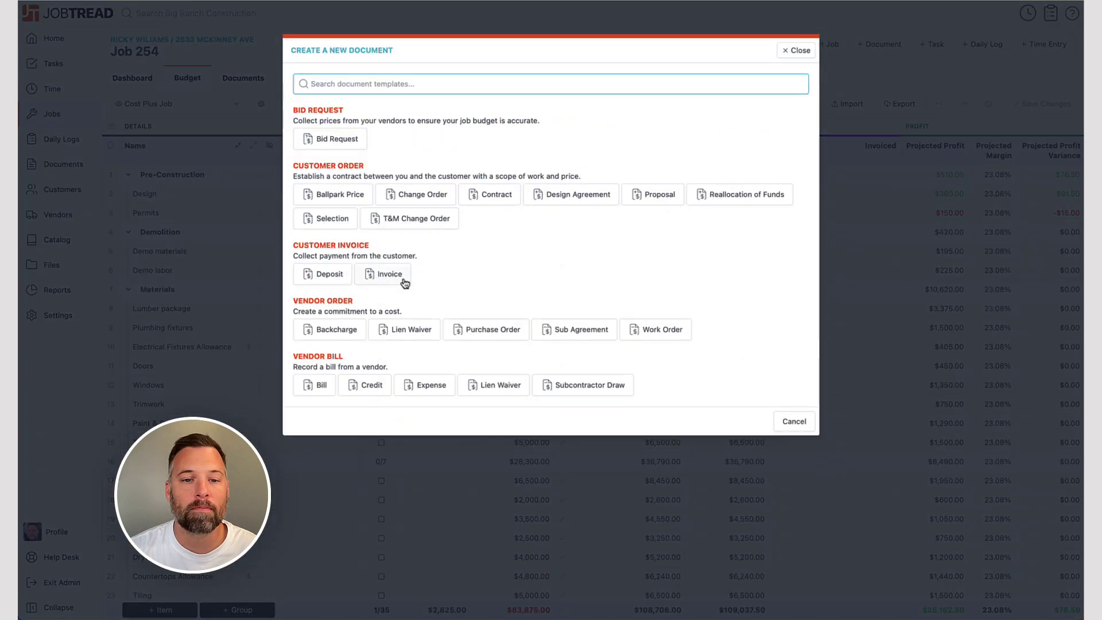
pyautogui.click(384, 280)
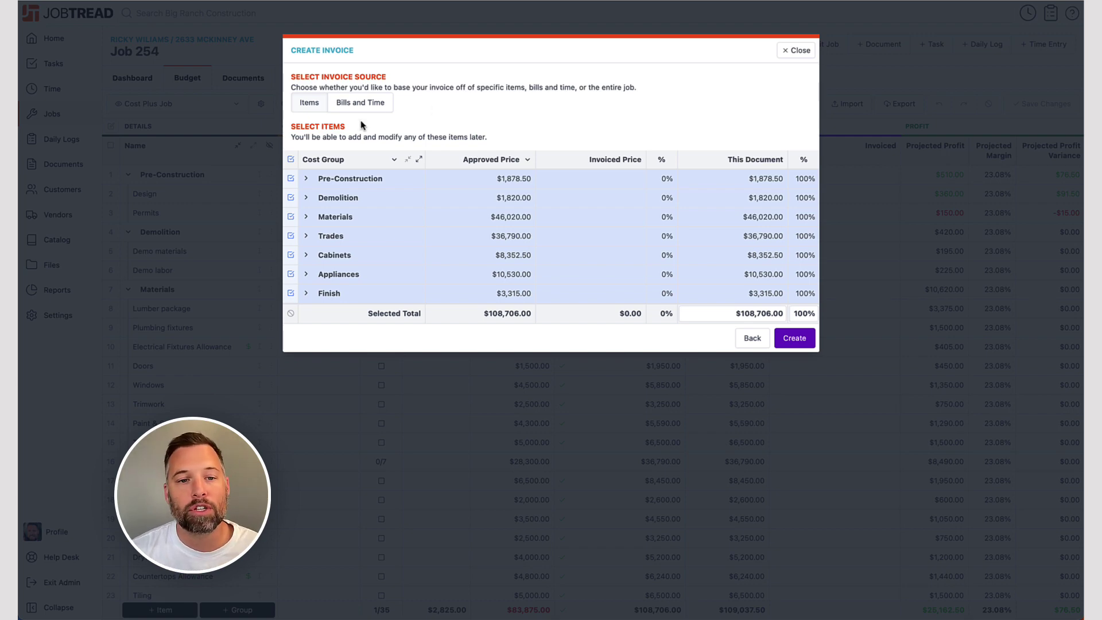
pyautogui.click(502, 159)
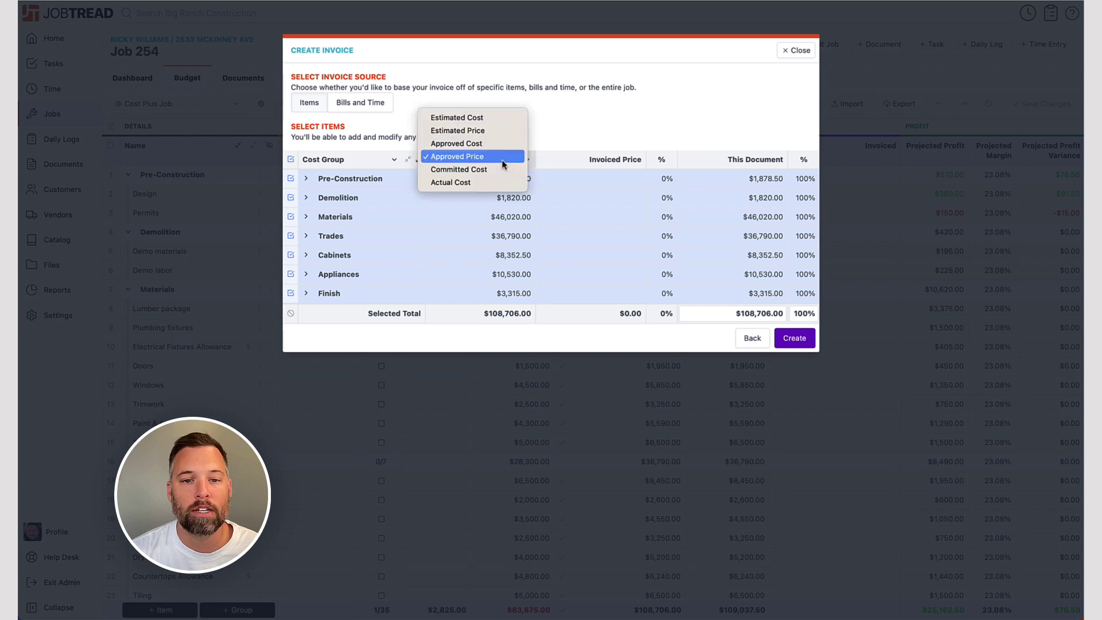
pyautogui.click(481, 182)
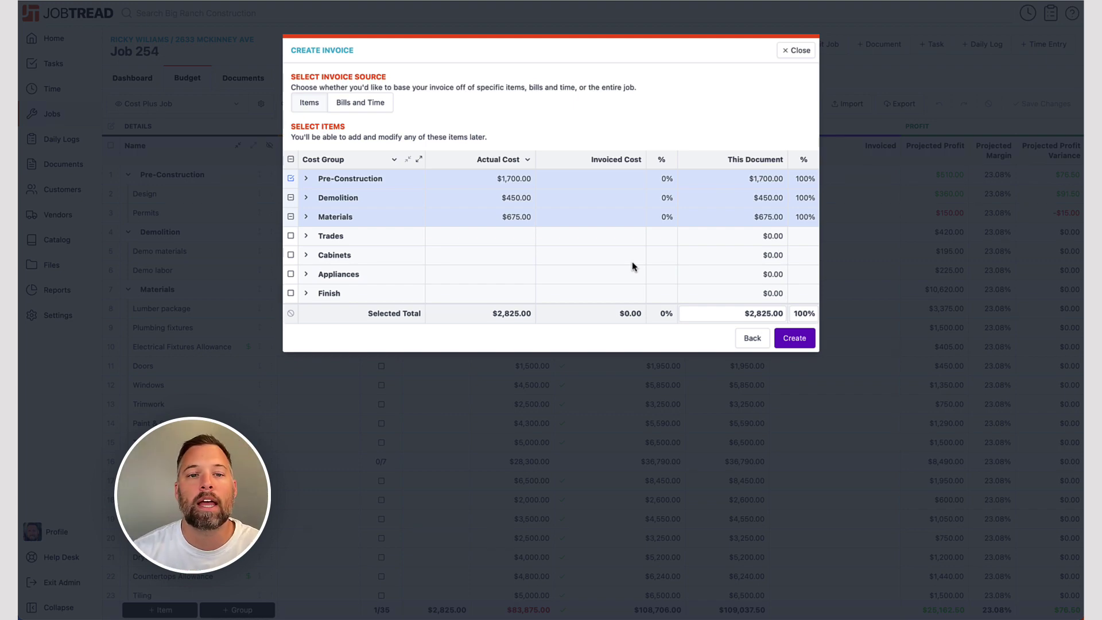
pyautogui.click(375, 105)
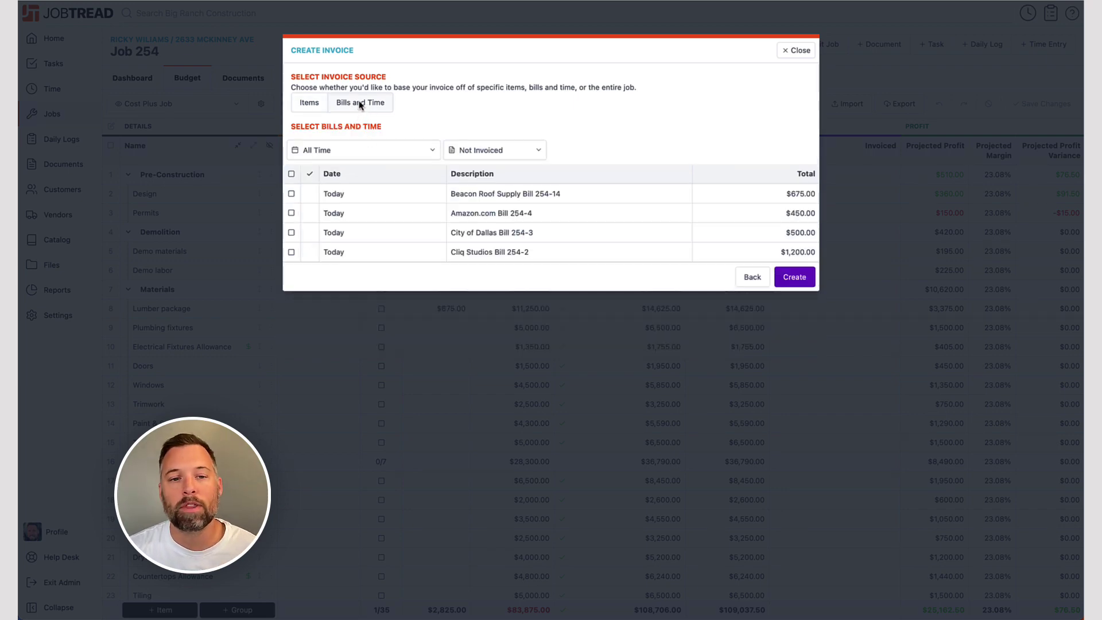
pyautogui.click(291, 252)
pyautogui.click(291, 232)
pyautogui.click(292, 213)
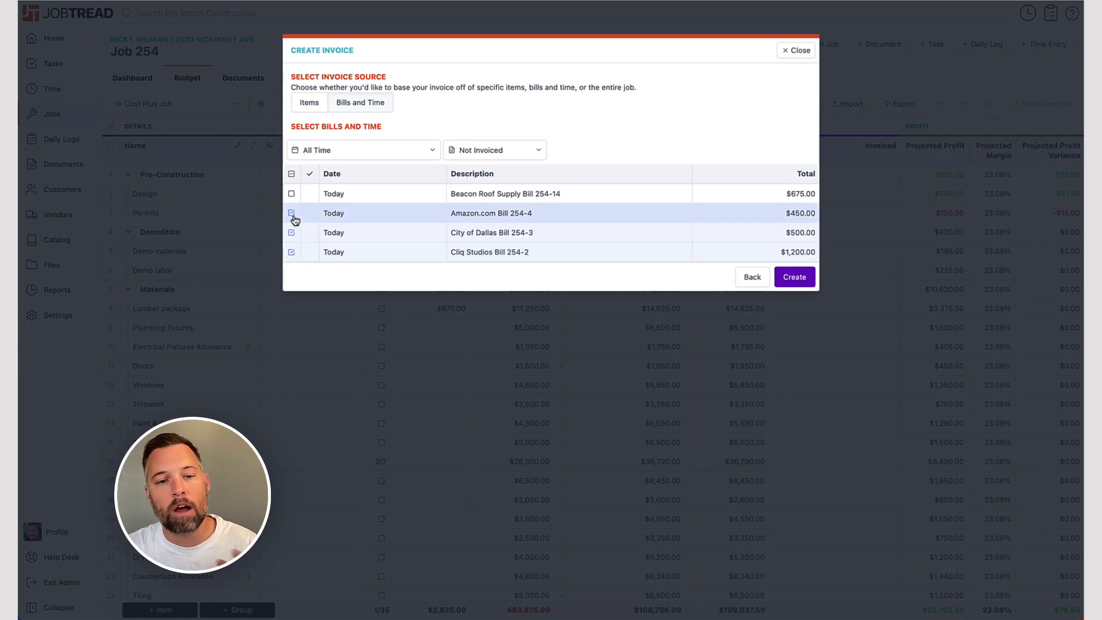
pyautogui.click(292, 252)
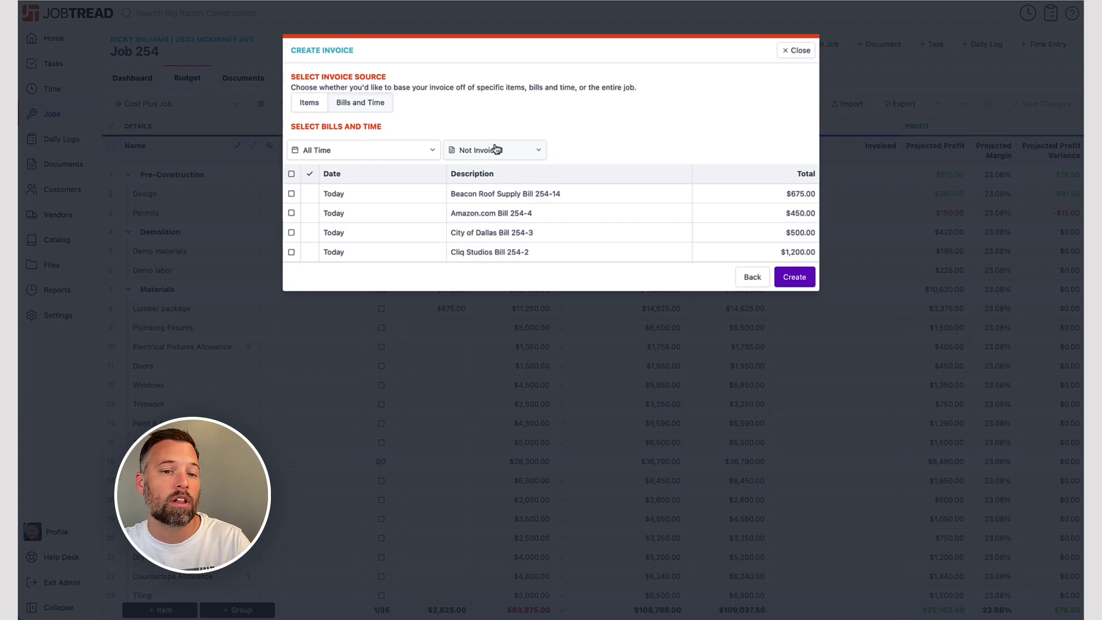
# Create the invoice from the Cliq Studios, City of Dallas and Amazon.com bills, leaving out the Beacon Roof Supply bill.
pyautogui.click(291, 251)
pyautogui.click(291, 232)
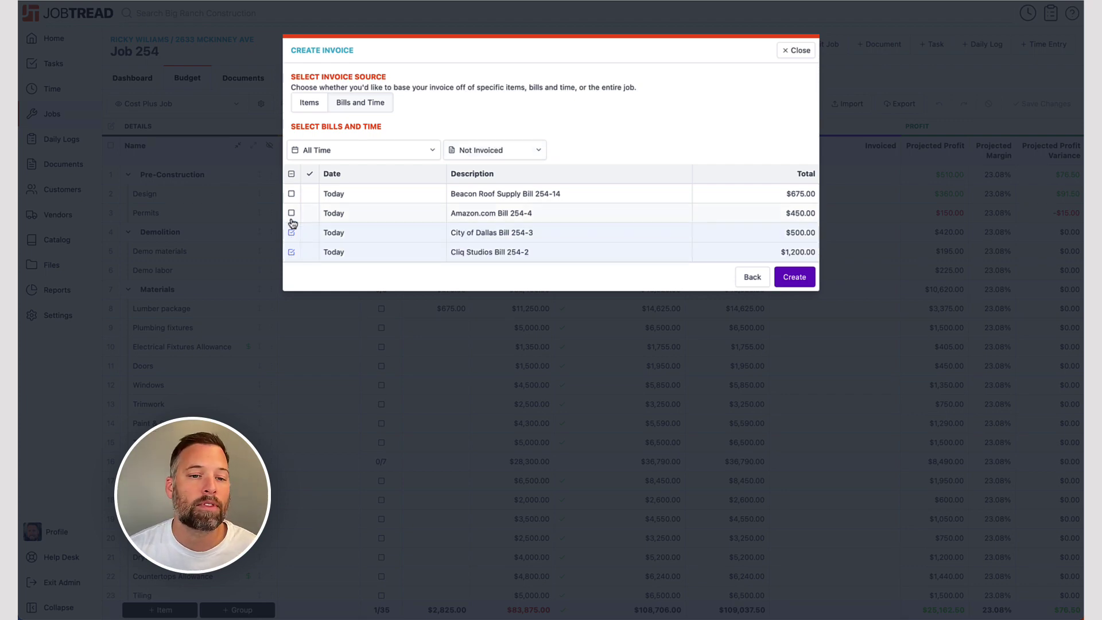
pyautogui.click(291, 213)
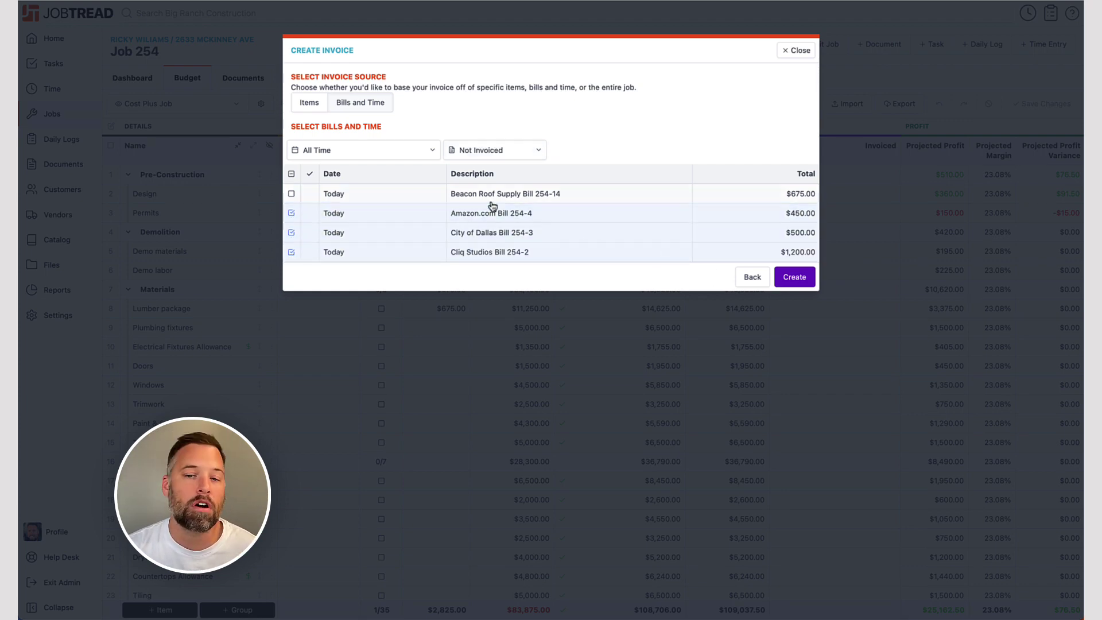
pyautogui.click(794, 276)
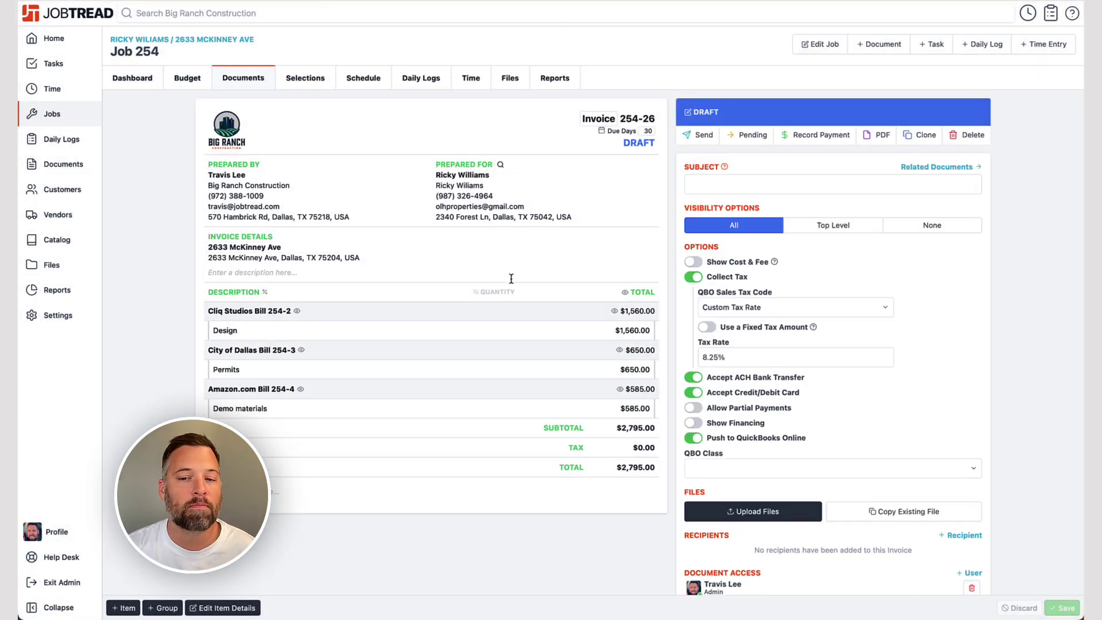
# Set the draft invoice's item visibility to Top Level and save it.
pyautogui.click(827, 228)
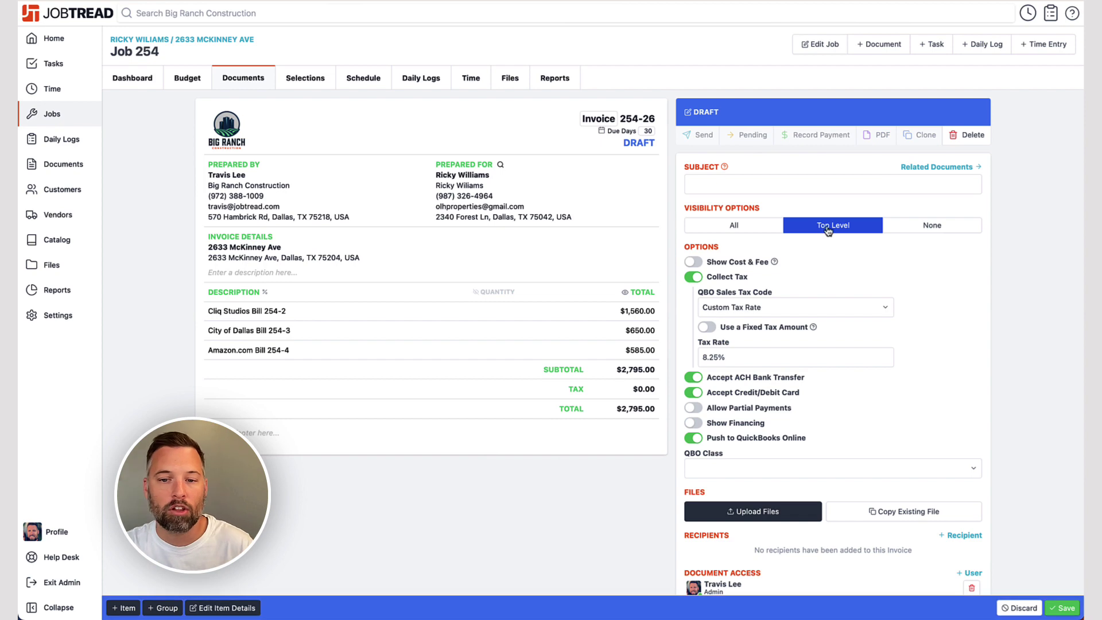
pyautogui.click(1062, 607)
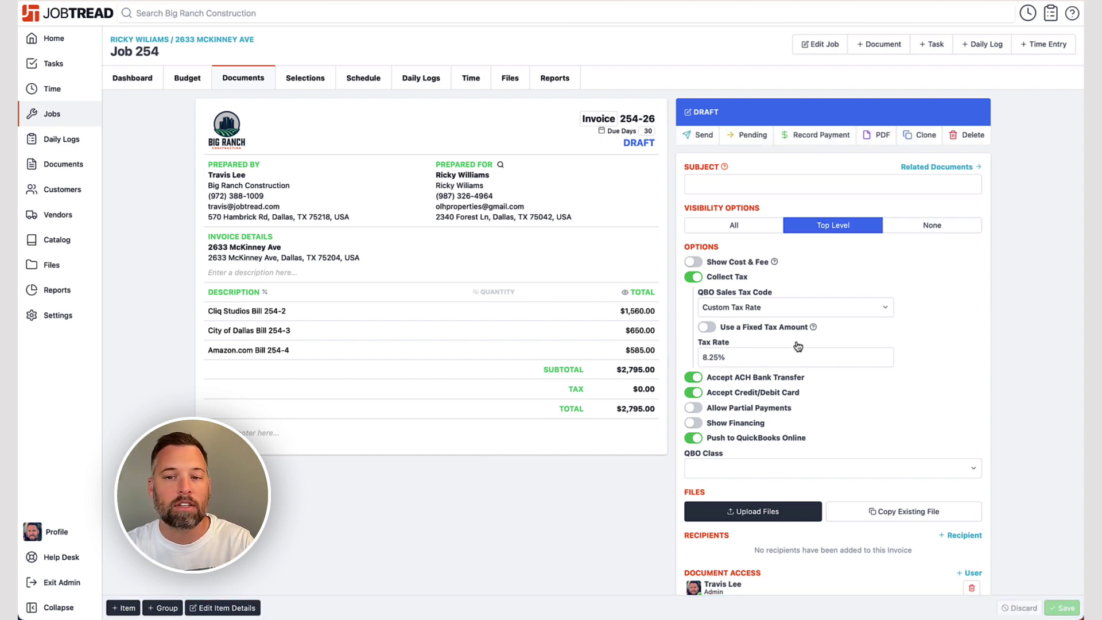
# Record a new payment of $2,795.00 against the draft invoice and save it.
pyautogui.click(806, 138)
pyautogui.click(315, 137)
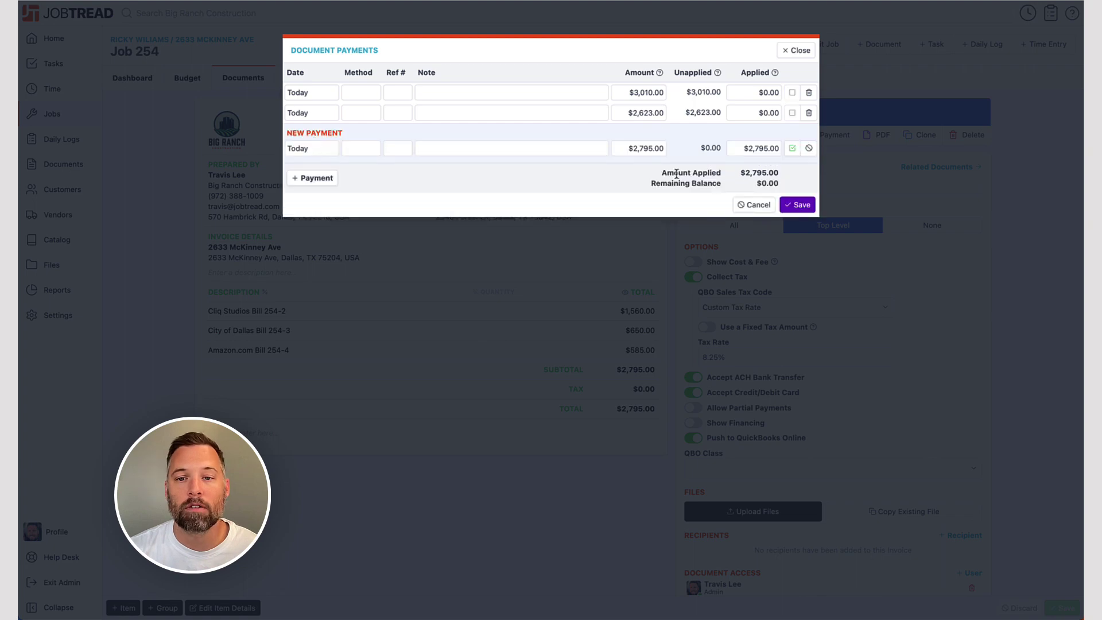
pyautogui.click(803, 204)
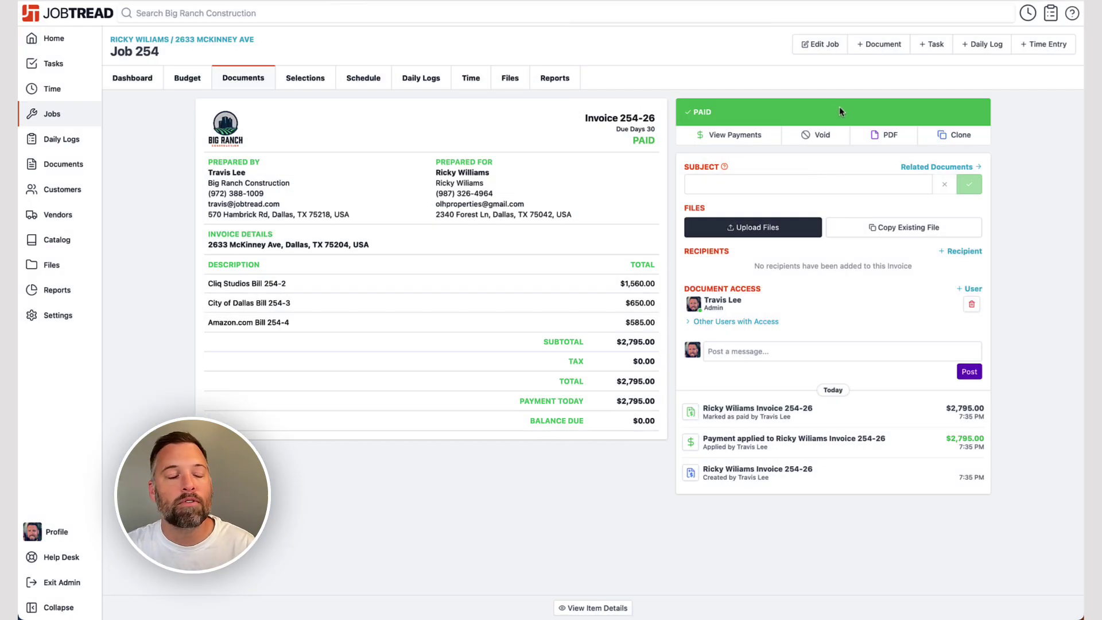
# Start another customer invoice for the job and show all its bills, whether invoiced or not.
pyautogui.click(878, 44)
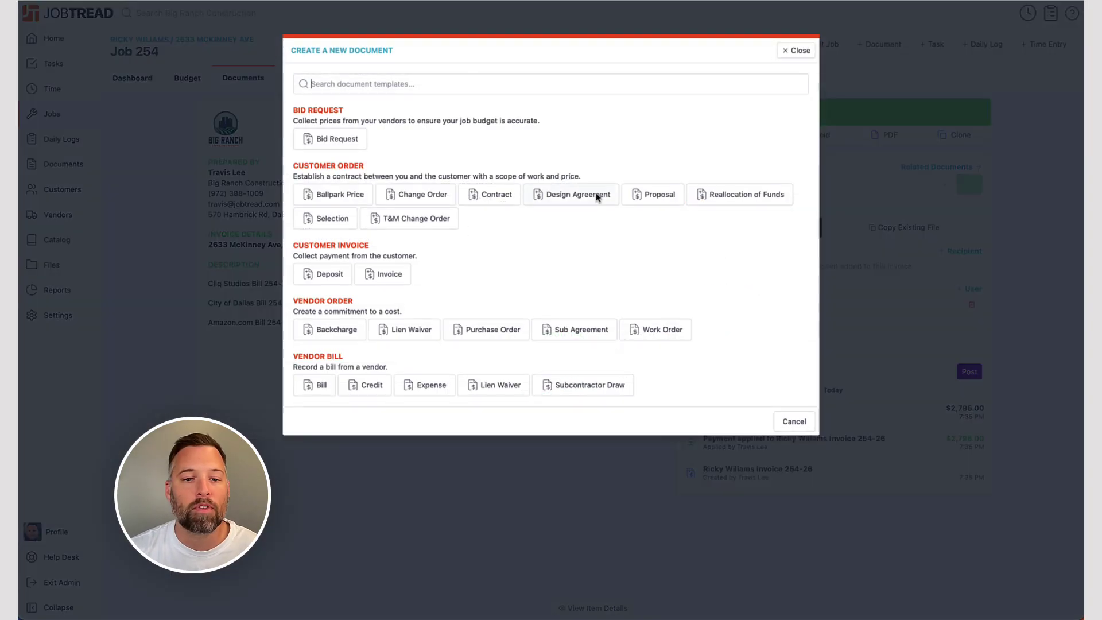
pyautogui.click(405, 276)
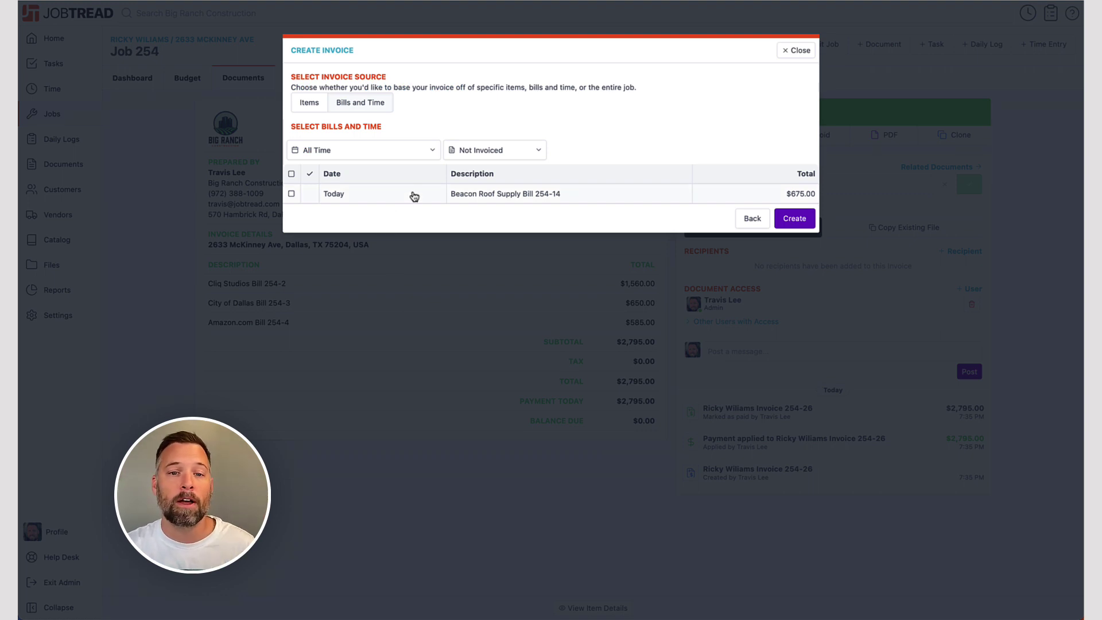
pyautogui.click(468, 156)
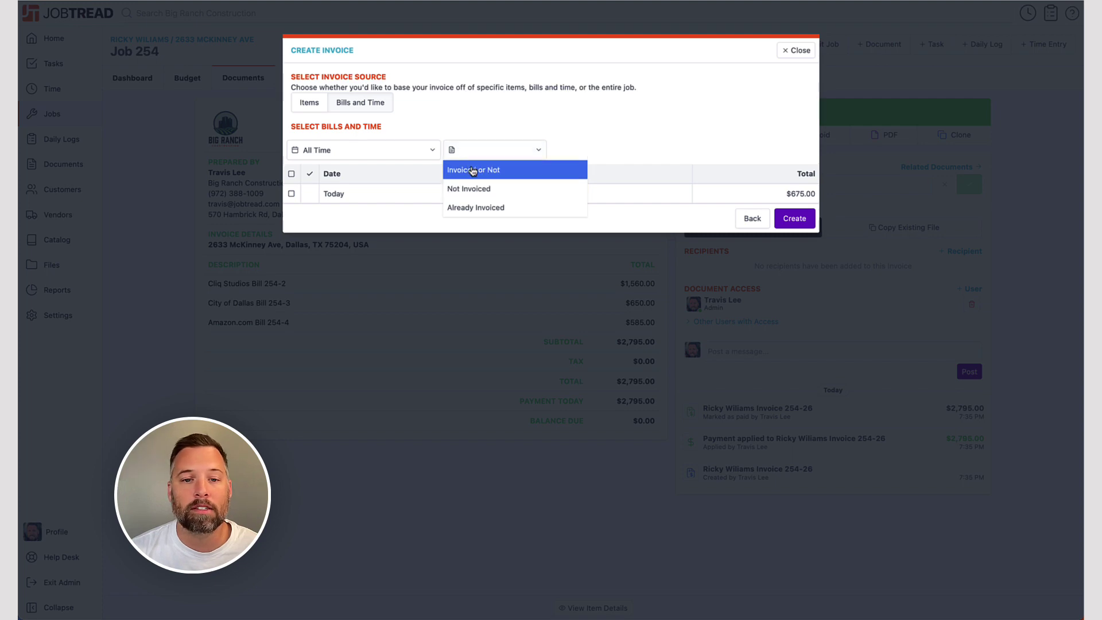
pyautogui.click(470, 166)
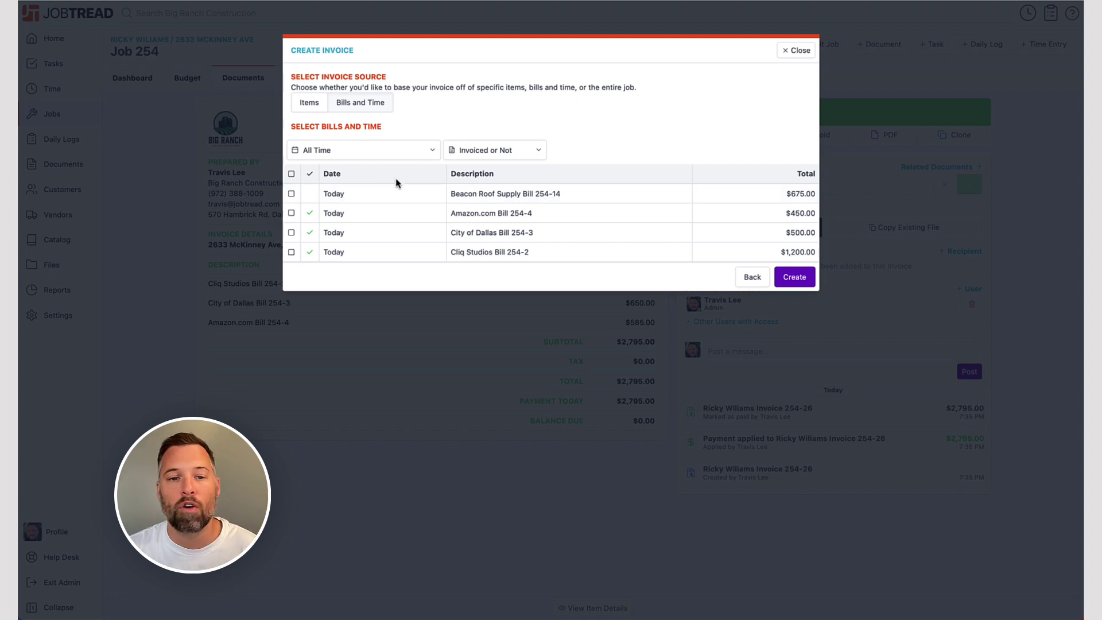
# Limit the list to bills not yet invoiced and create the invoice from the Beacon Roof Supply bill.
pyautogui.click(469, 158)
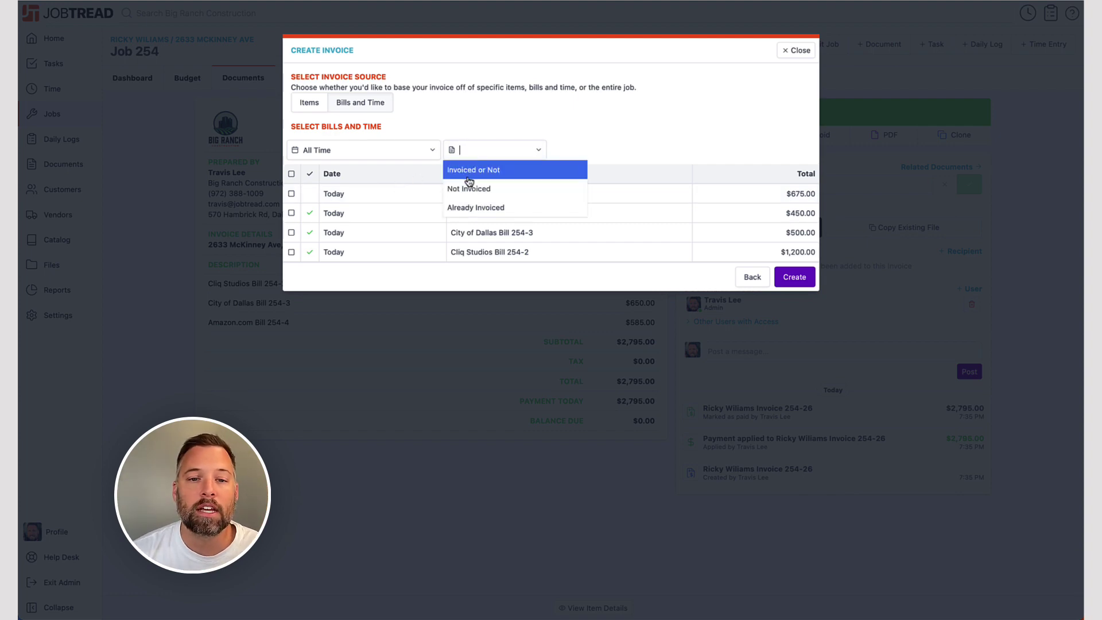
pyautogui.click(468, 186)
pyautogui.click(292, 174)
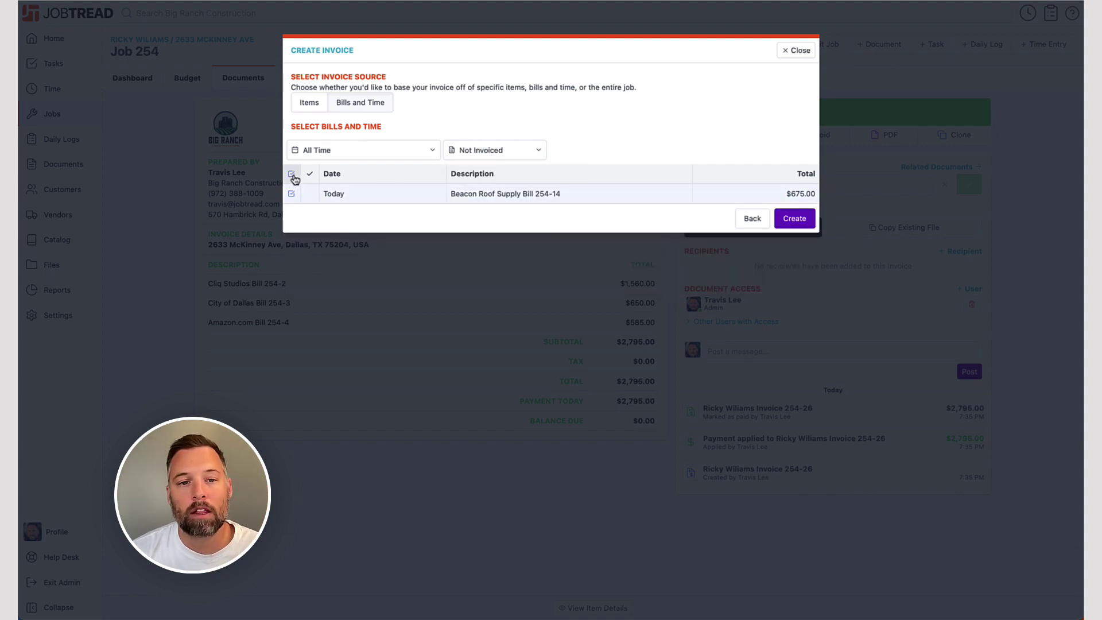
pyautogui.click(808, 221)
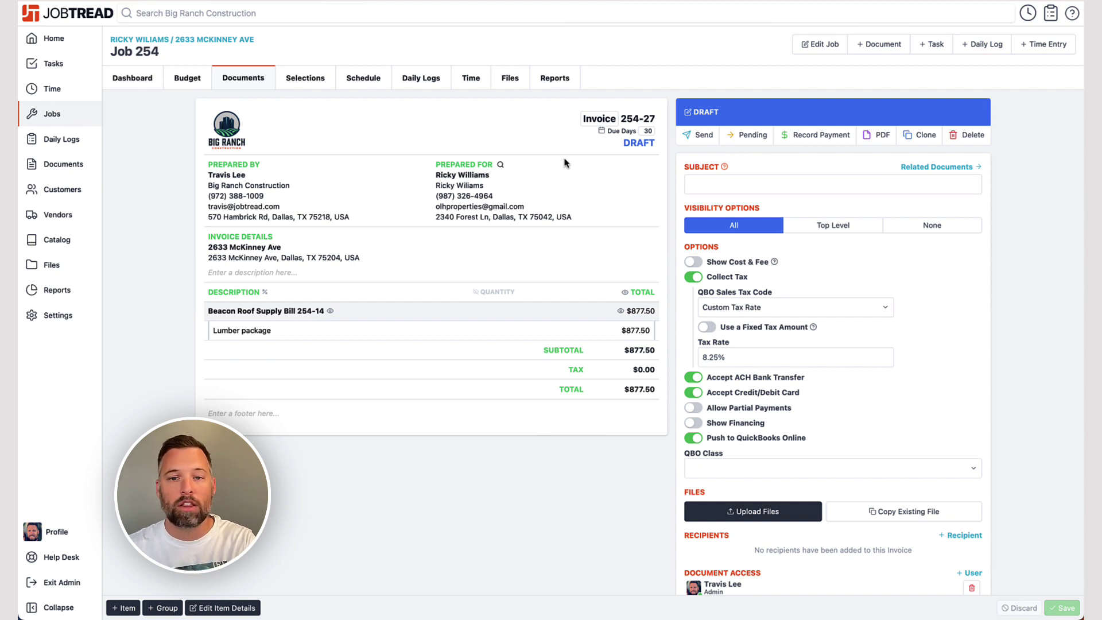
# Link the City of Dallas and Cliq Studios bills to the new draft invoice as related documents.
pyautogui.click(930, 167)
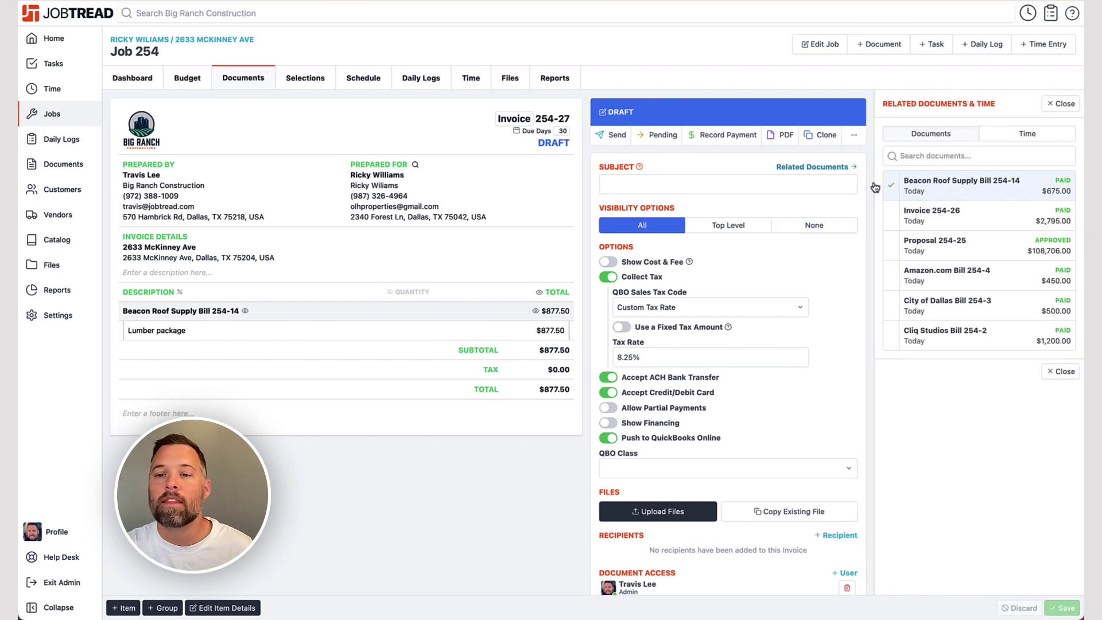
pyautogui.click(892, 304)
pyautogui.click(891, 335)
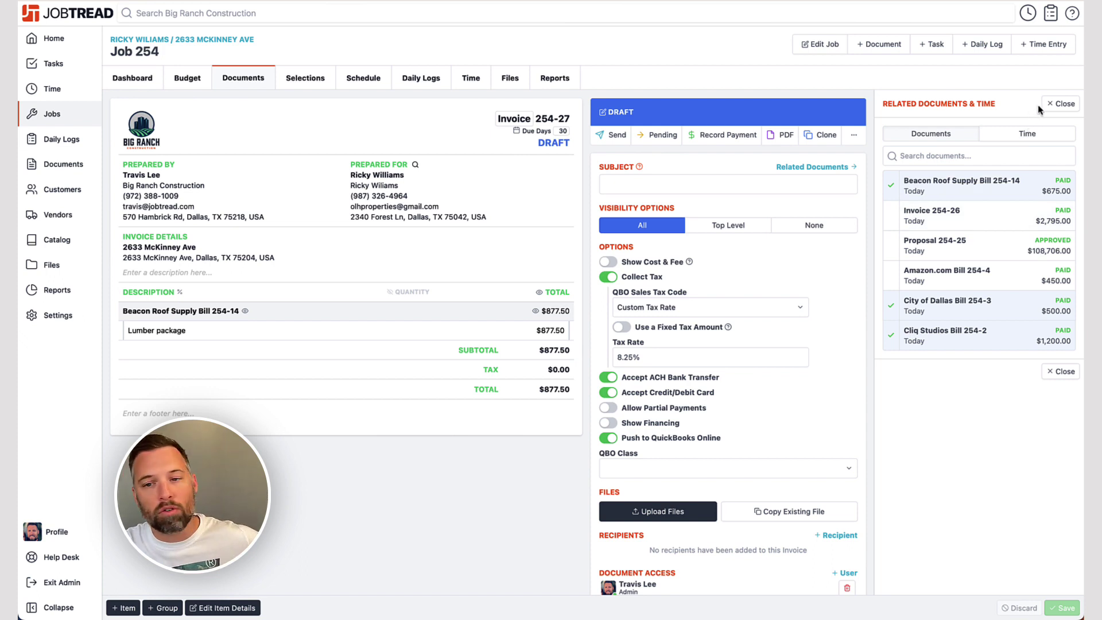
pyautogui.click(1060, 103)
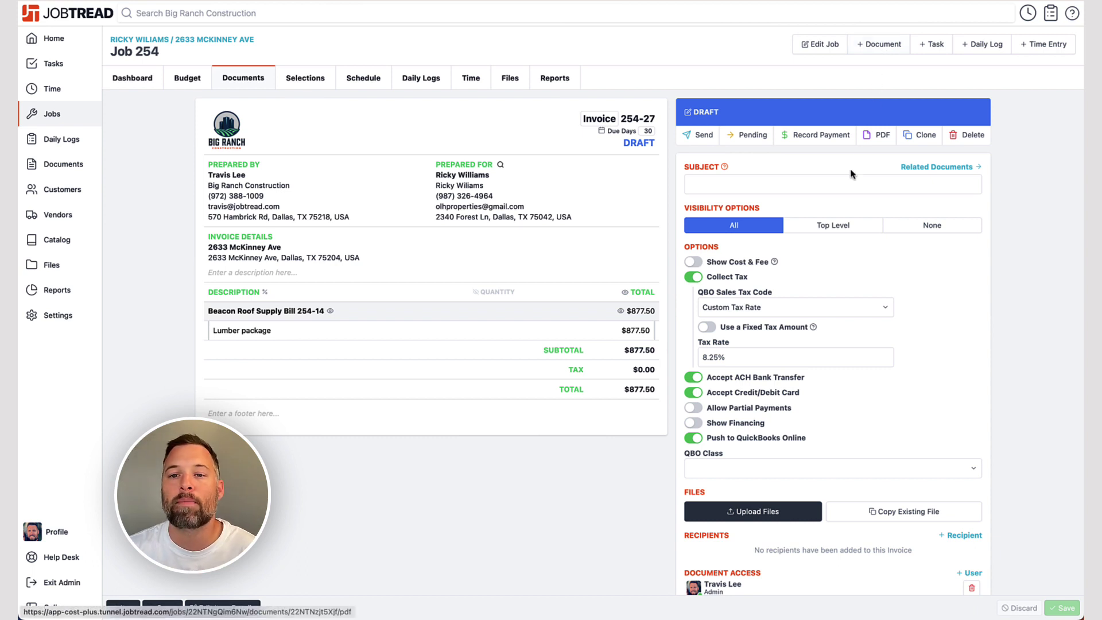
# Review which bills and other documents are related to the draft invoice.
pyautogui.click(938, 167)
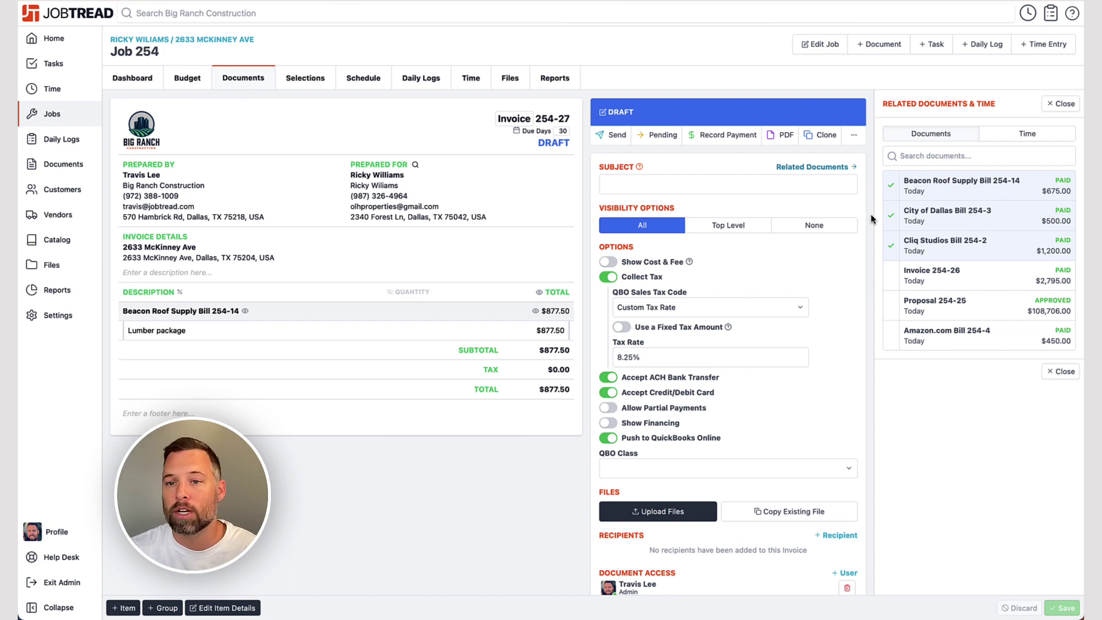
pyautogui.click(1060, 103)
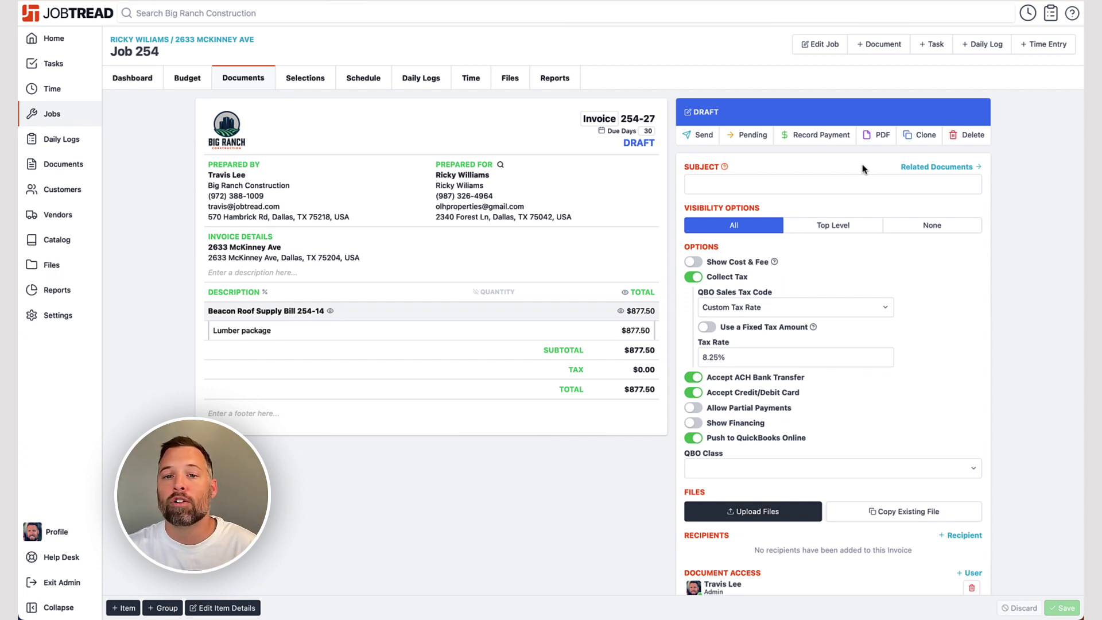
pyautogui.click(938, 167)
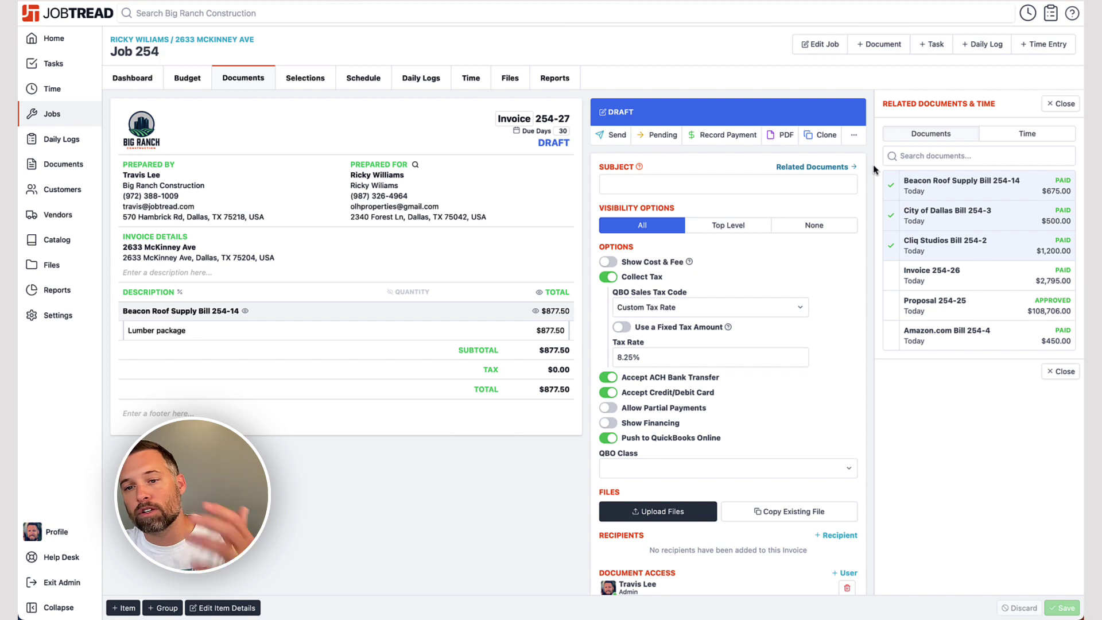
pyautogui.click(1060, 103)
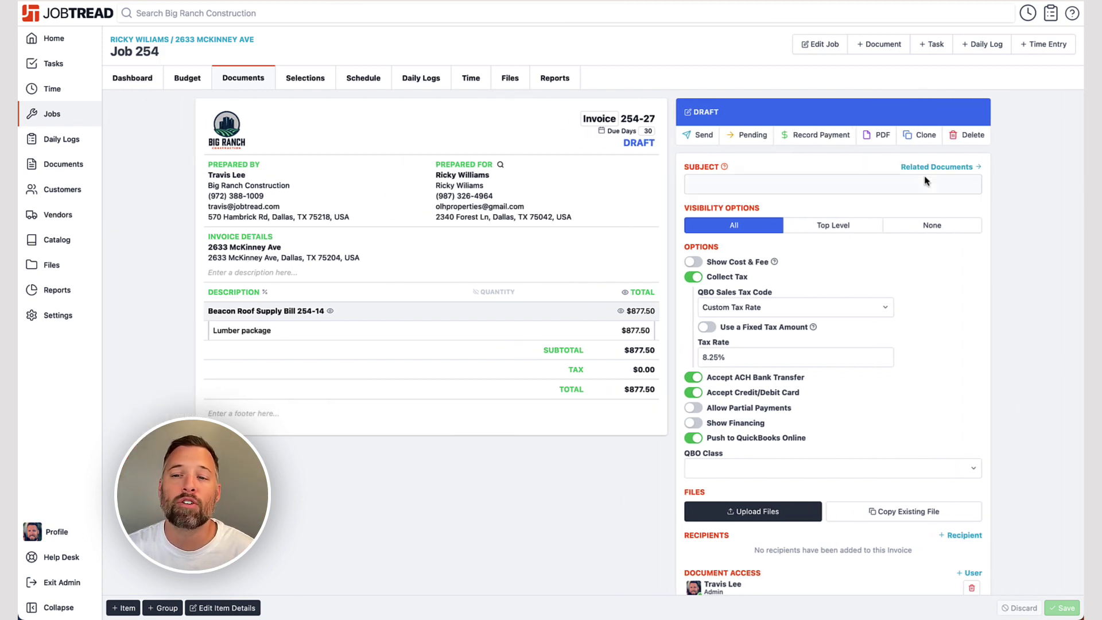